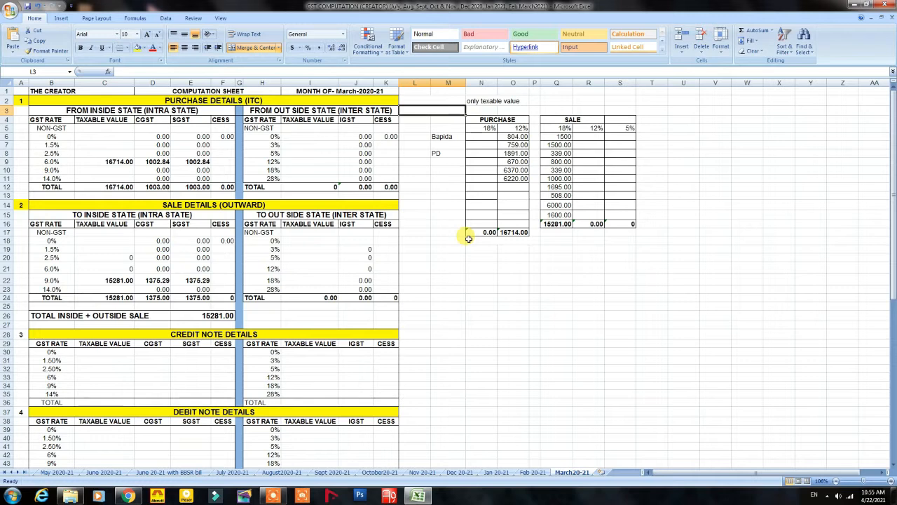
scroll(412, 256, down, 6)
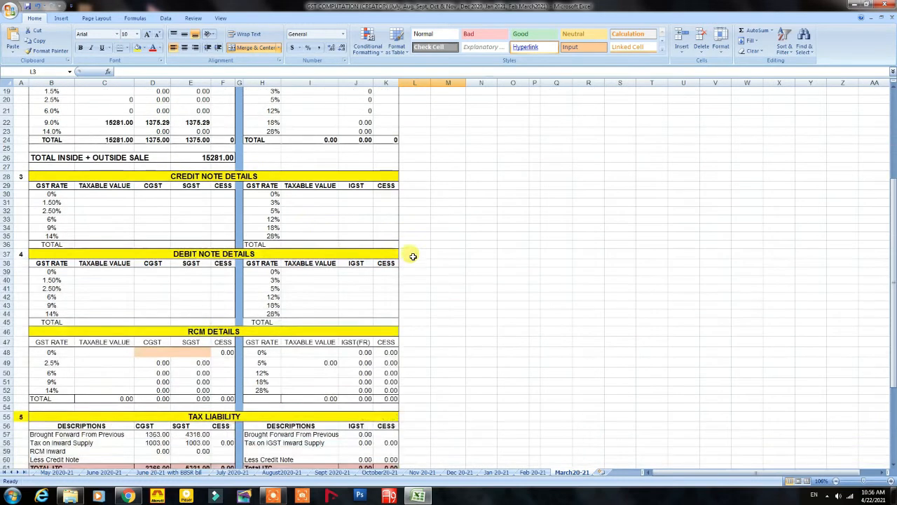
scroll(365, 244, down, 2)
scroll(201, 195, up, 6)
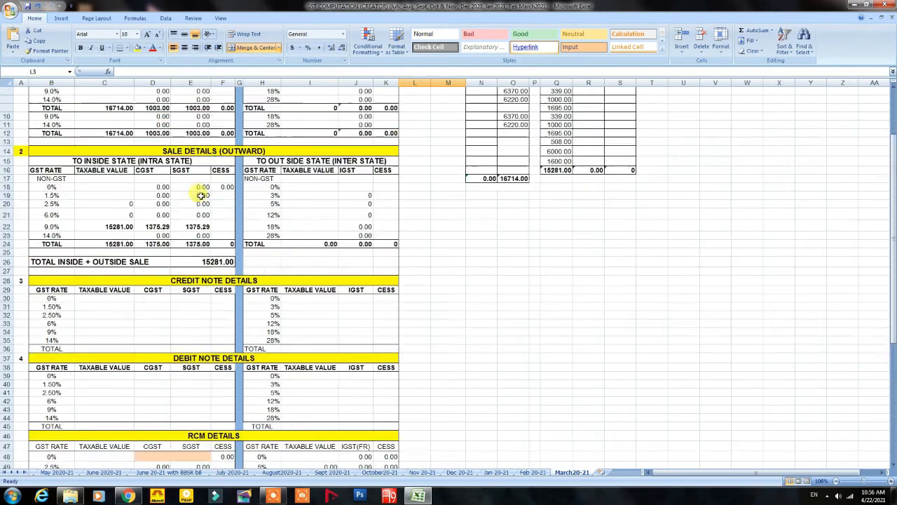
scroll(201, 195, up, 2)
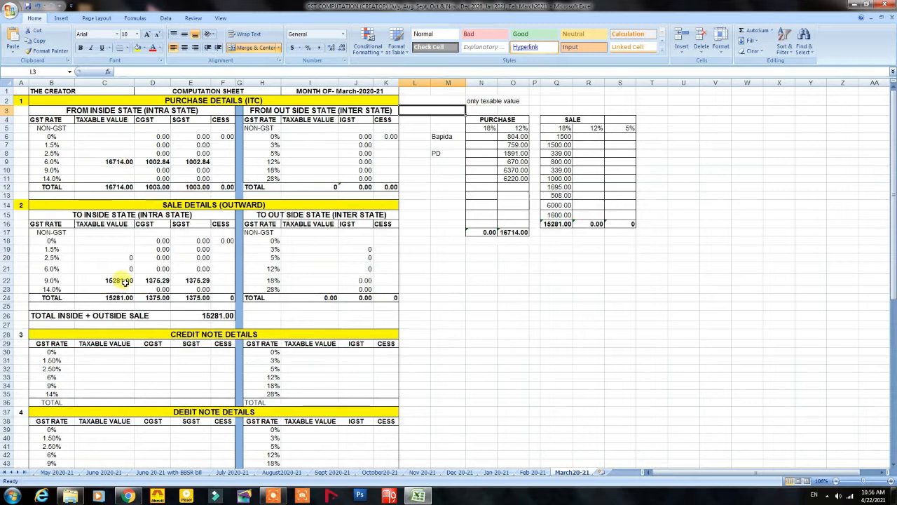
scroll(125, 280, down, 8)
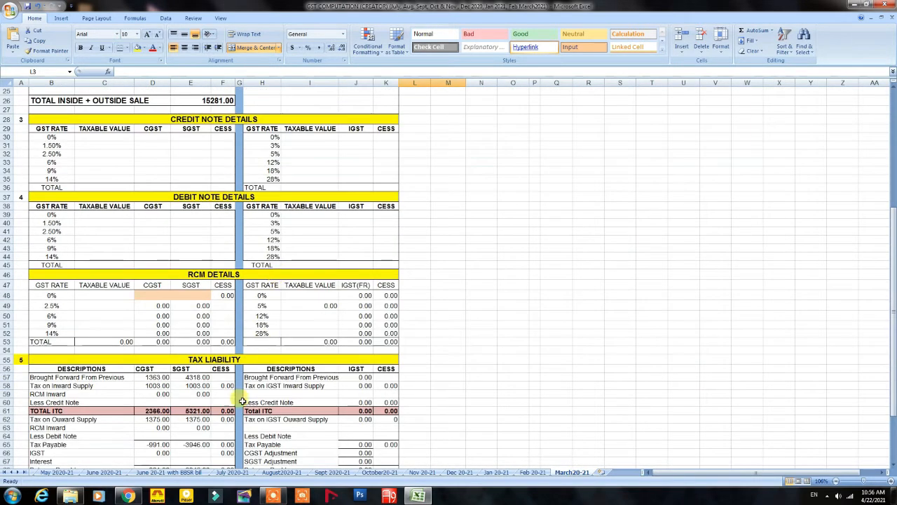
scroll(242, 403, down, 3)
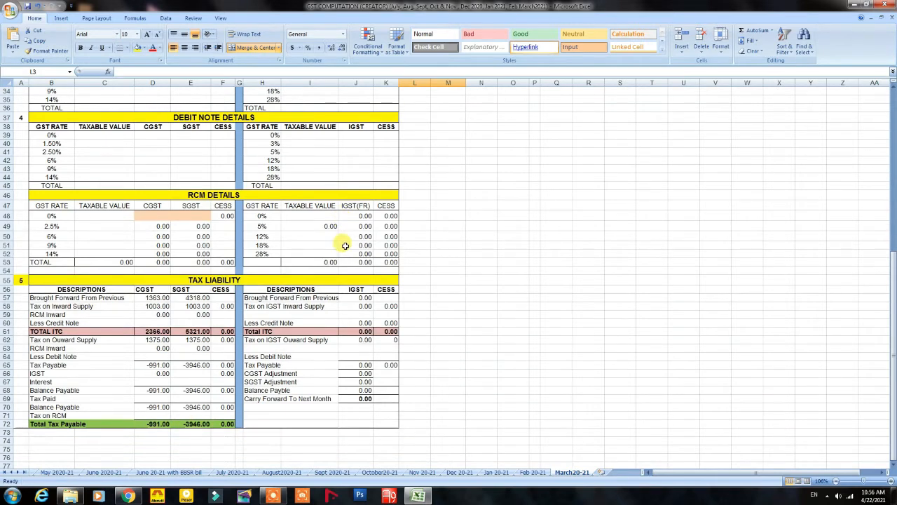
scroll(345, 245, up, 5)
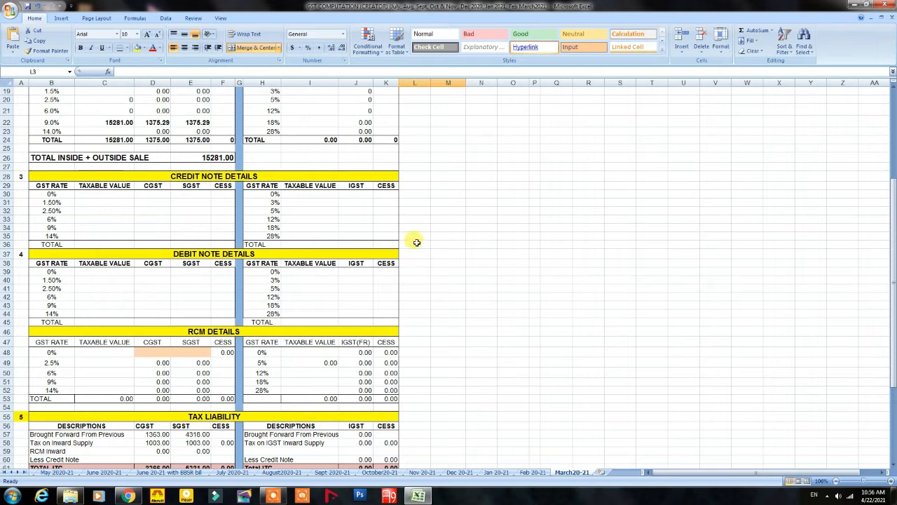
scroll(413, 241, down, 1)
scroll(413, 241, up, 1)
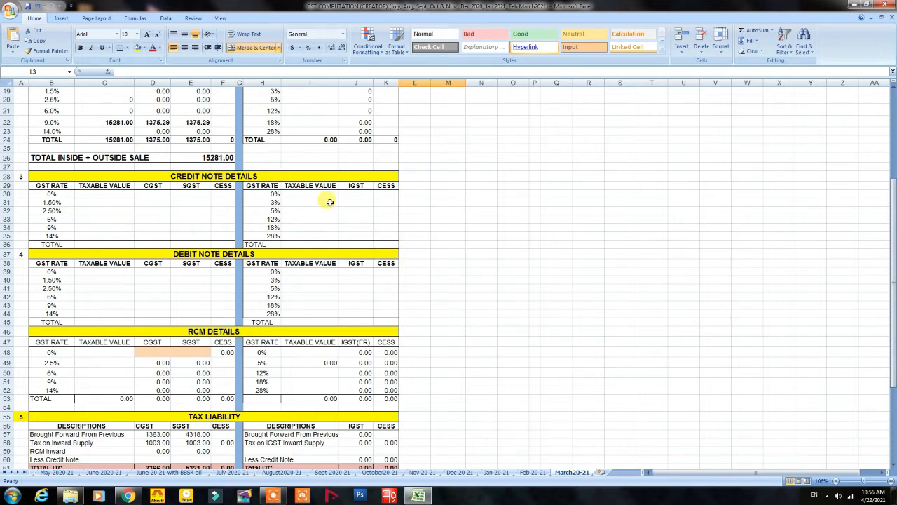
scroll(414, 207, up, 2)
scroll(423, 202, down, 1)
scroll(422, 202, up, 5)
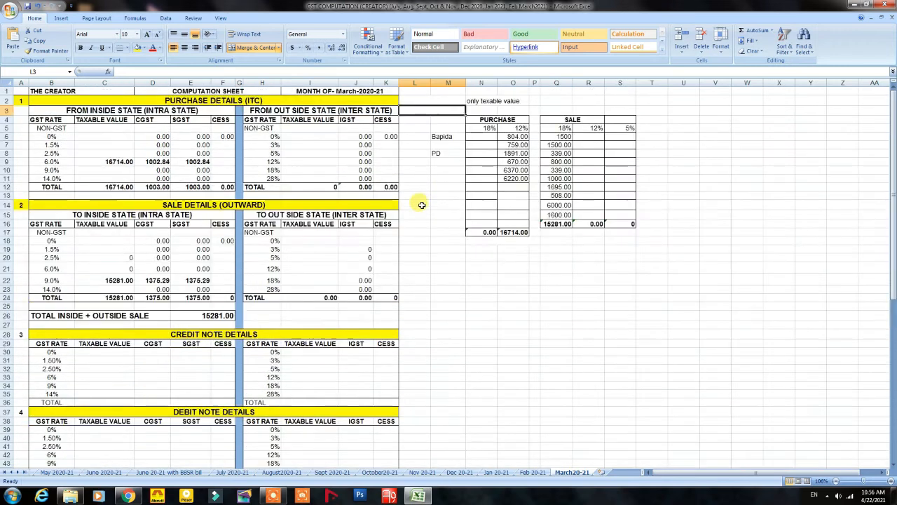
scroll(422, 205, down, 2)
scroll(211, 217, down, 4)
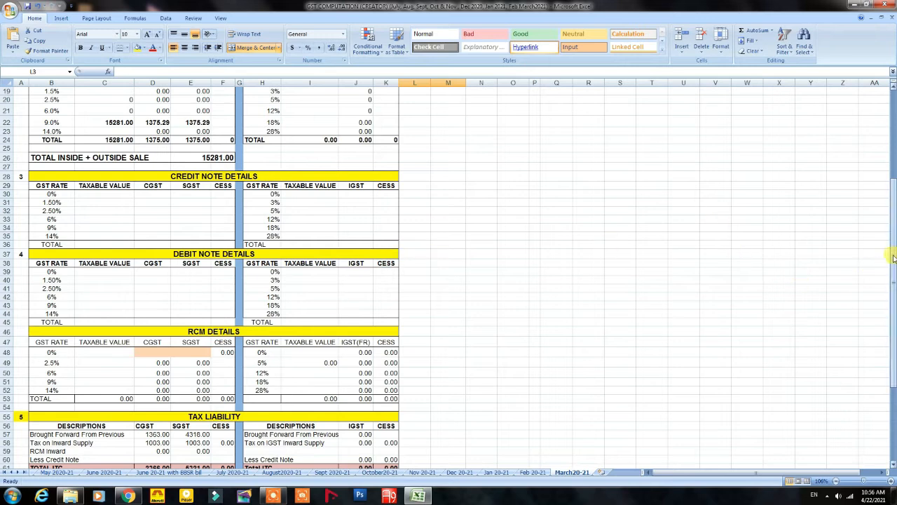
drag(893, 257, 889, 146)
double_click(887, 120)
scroll(888, 120, up, 6)
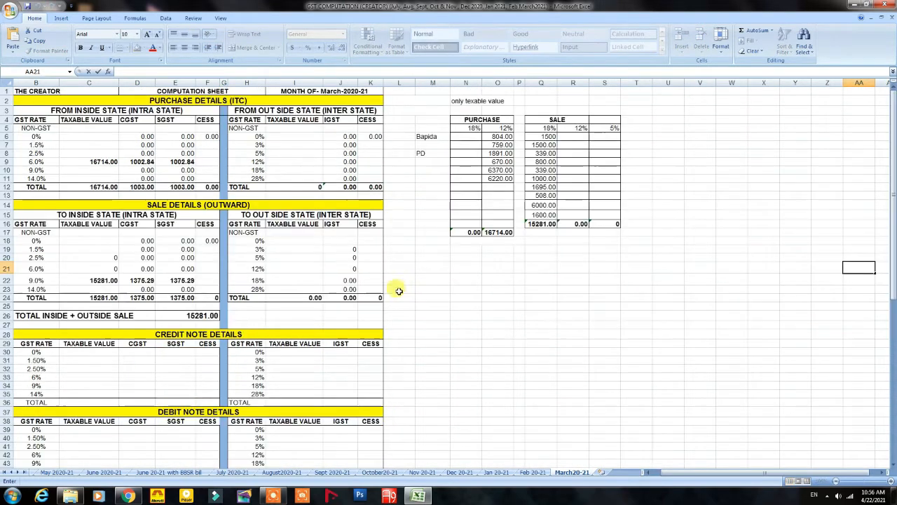
click(854, 5)
Step: Minimize the folder window, refresh the desktop, and bring Chrome's GST login page forward
click(854, 6)
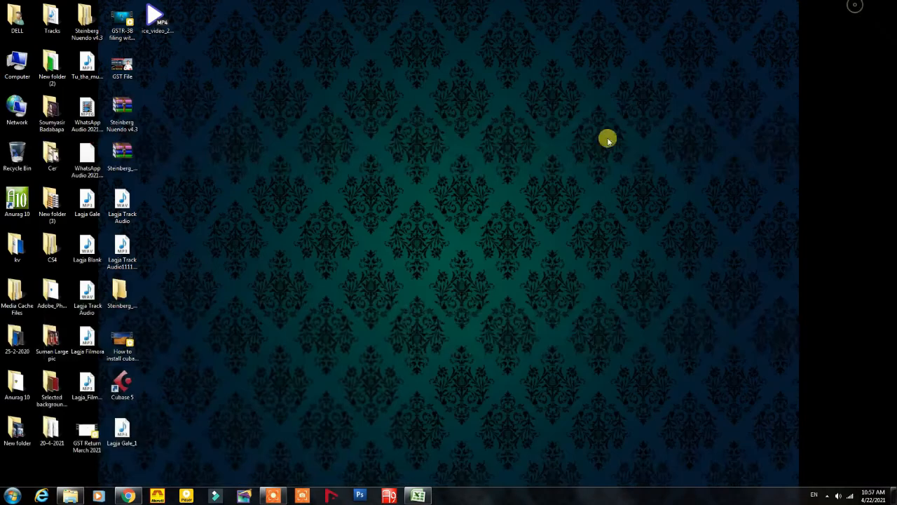
right_click(387, 212)
click(412, 237)
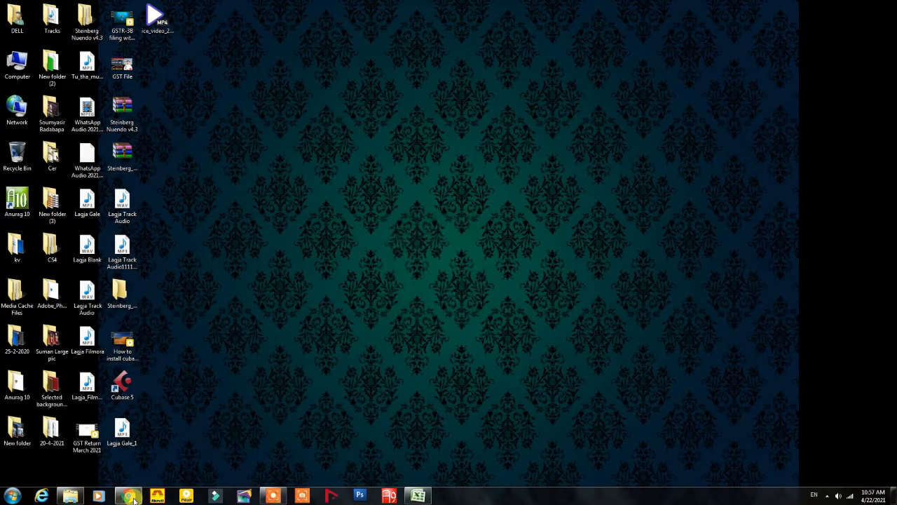
click(128, 496)
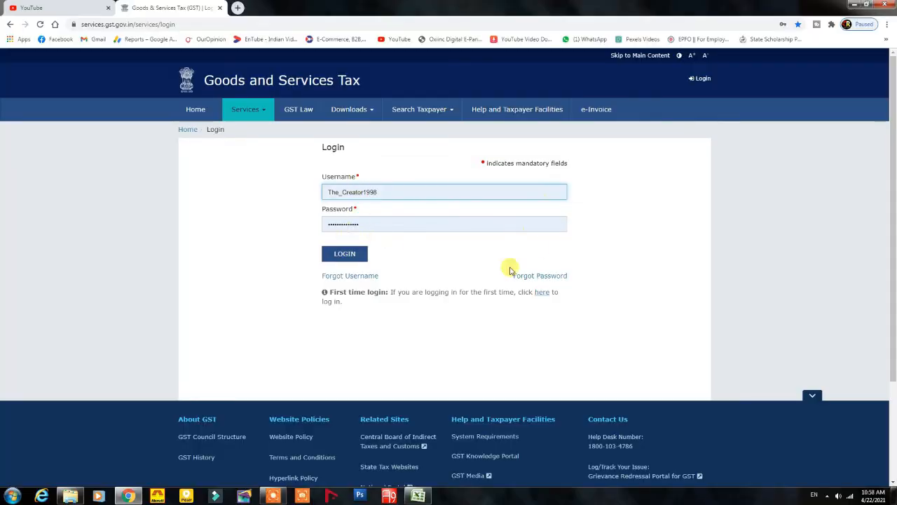
Step: Enter the taxpayer credentials and captcha, correcting a typo, and log in
click(347, 255)
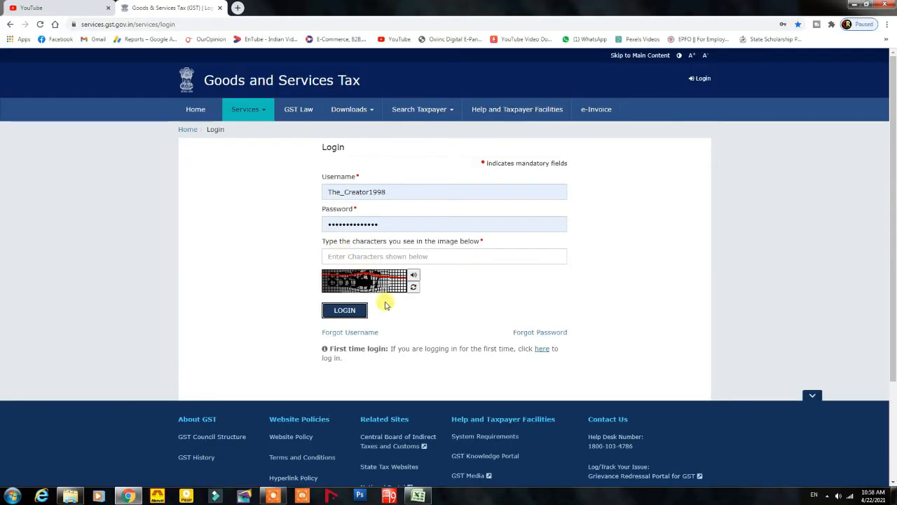
click(356, 256)
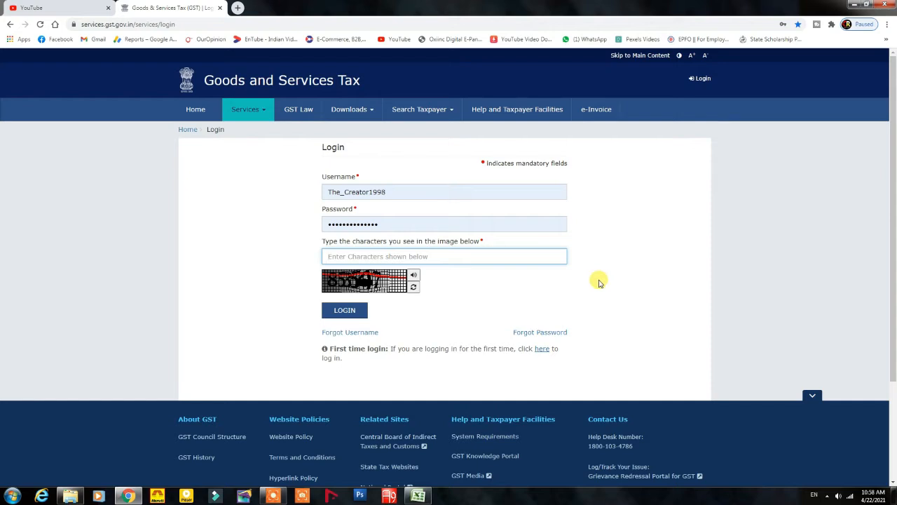
text(5)
key(BackSpace)
text(853547)
click(344, 311)
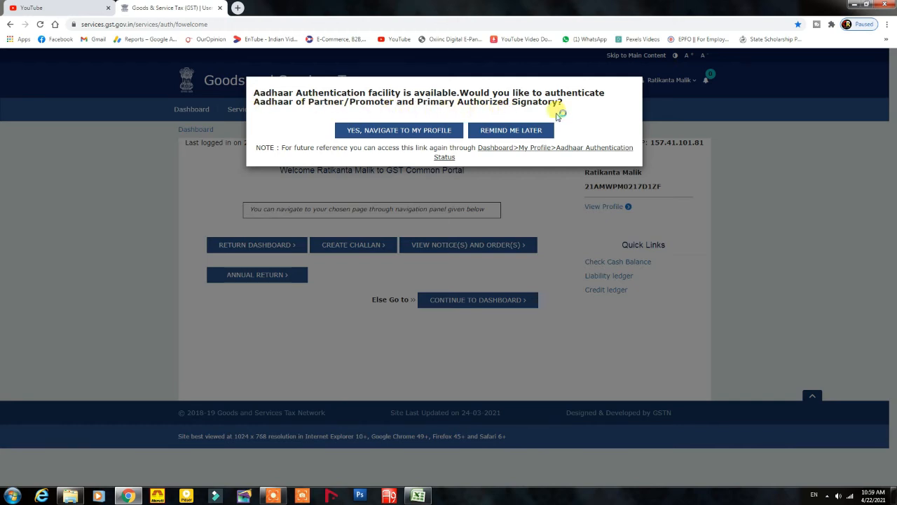
Step: Postpone Aadhaar authentication, continue to the dashboard, and go to File Returns
click(510, 130)
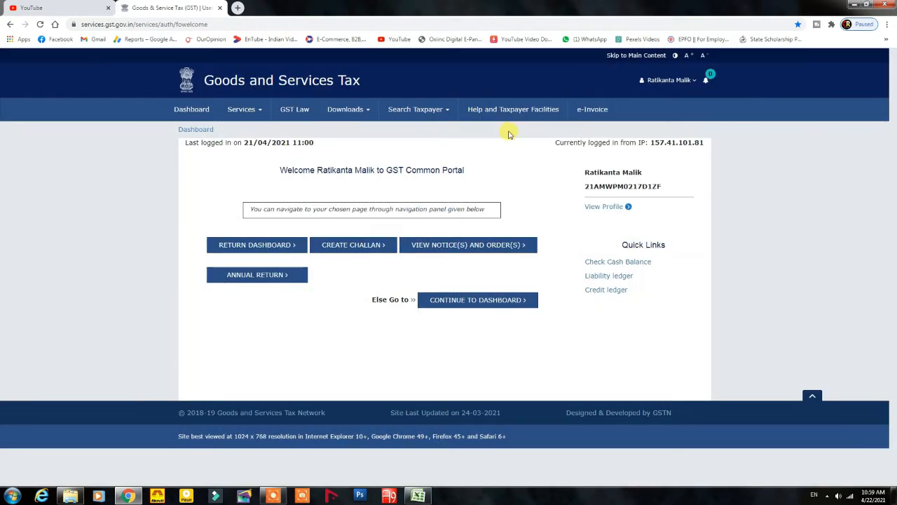
click(478, 301)
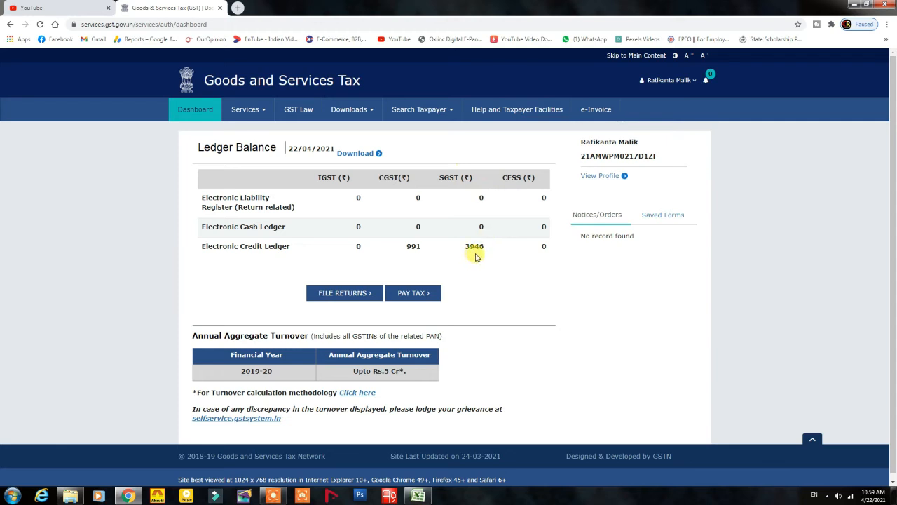
click(344, 296)
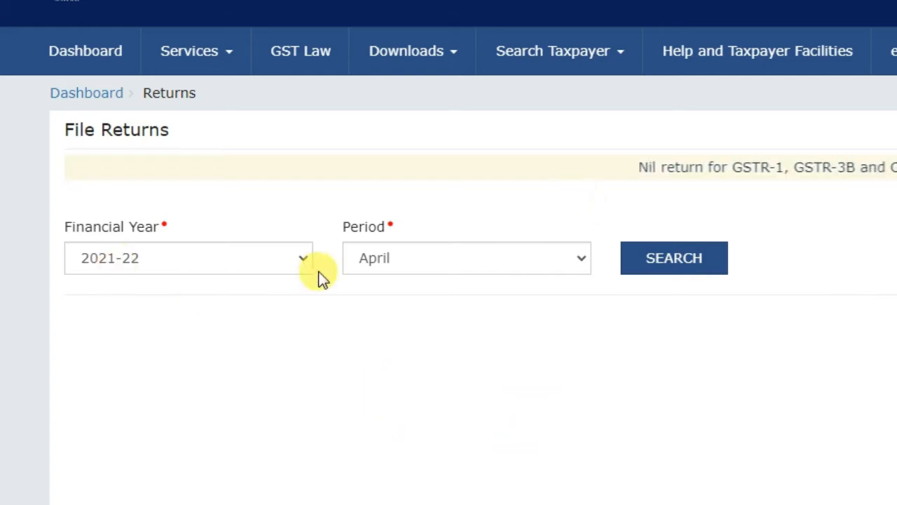
Step: Select financial year 2020-21 with period March and search for its returns
click(303, 259)
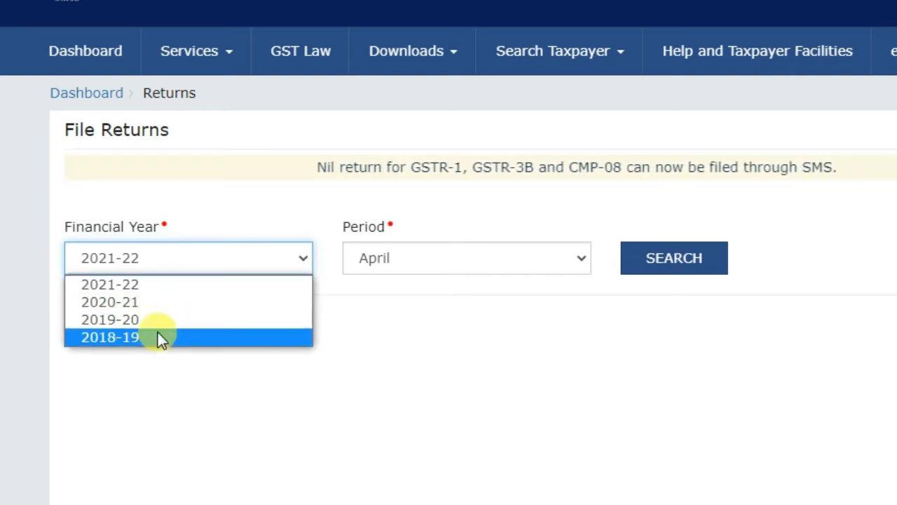
click(158, 301)
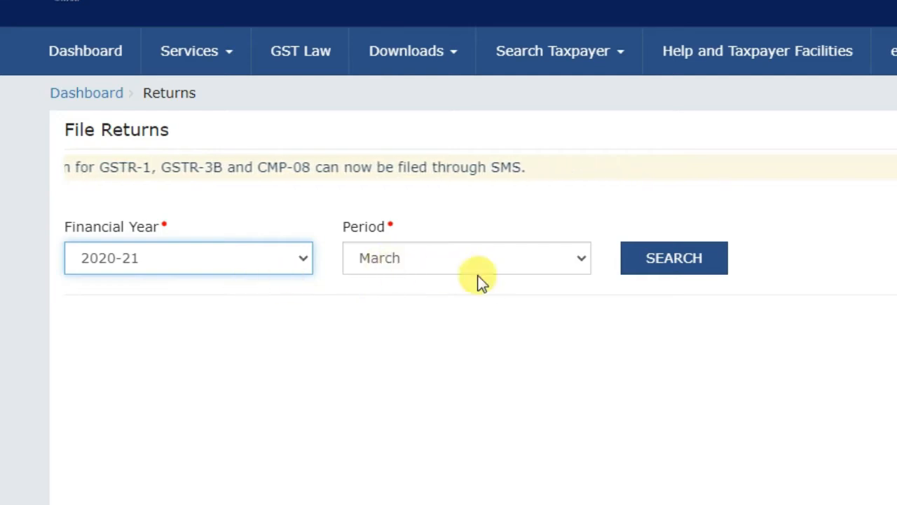
click(664, 260)
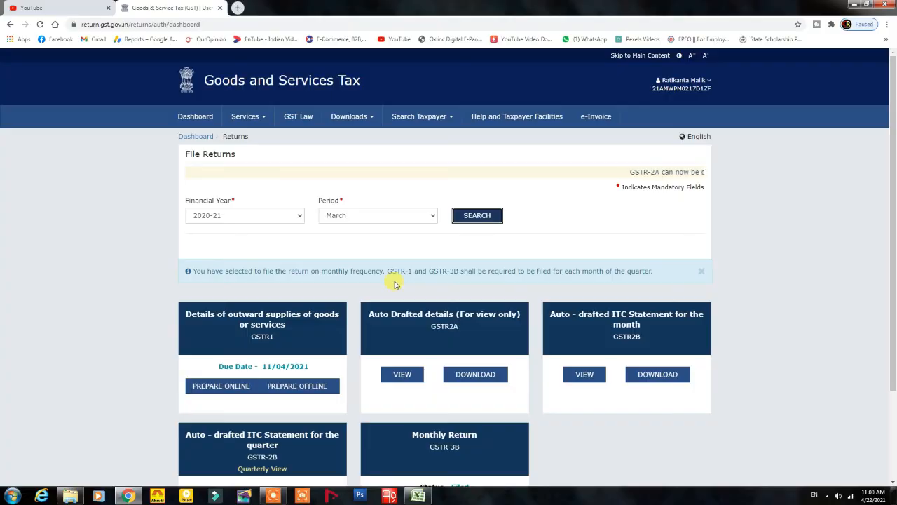
scroll(449, 290, down, 1)
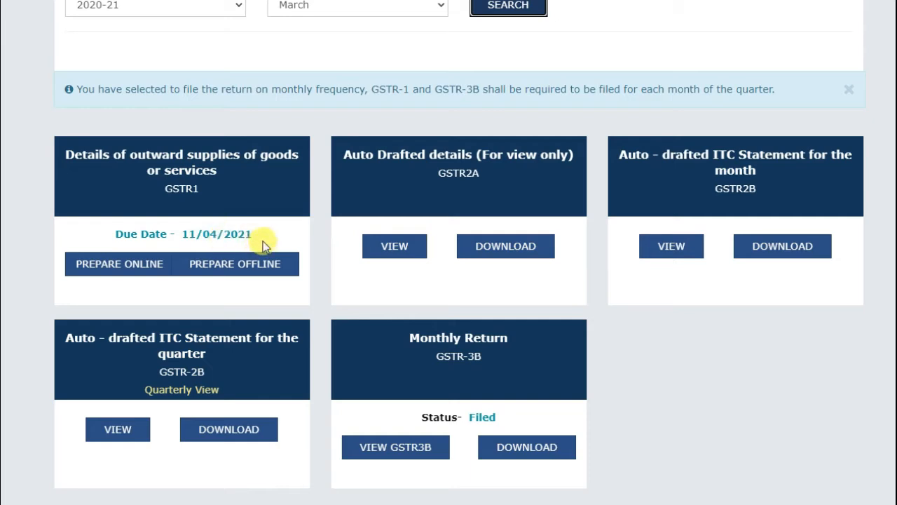
Step: Choose Prepare Online on the GSTR-1 tile for March 2020-21
click(122, 266)
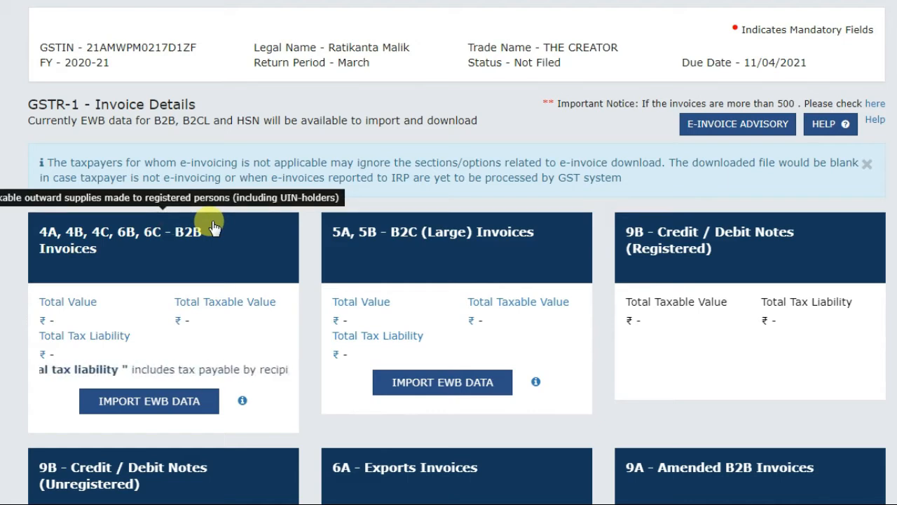
Step: Start a new B2B invoice, then abandon it and go back to the GSTR-1 details page
click(167, 267)
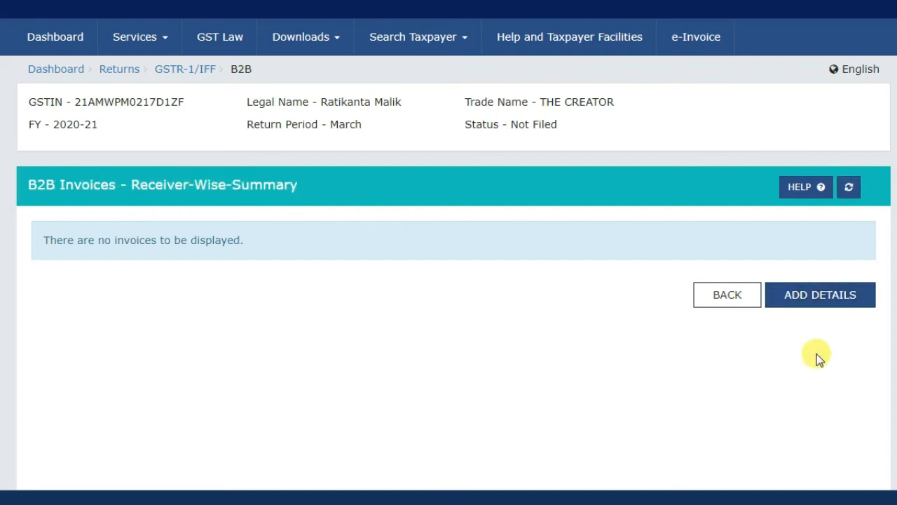
click(815, 298)
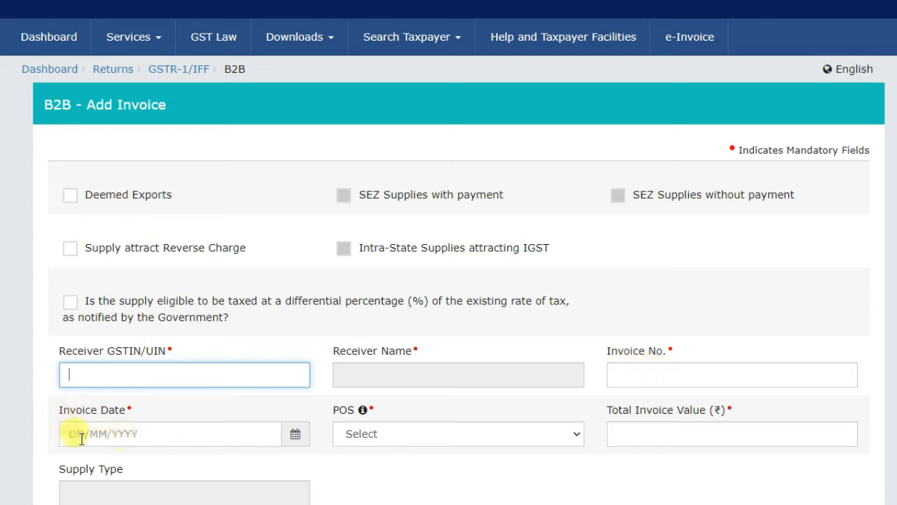
click(573, 435)
click(572, 435)
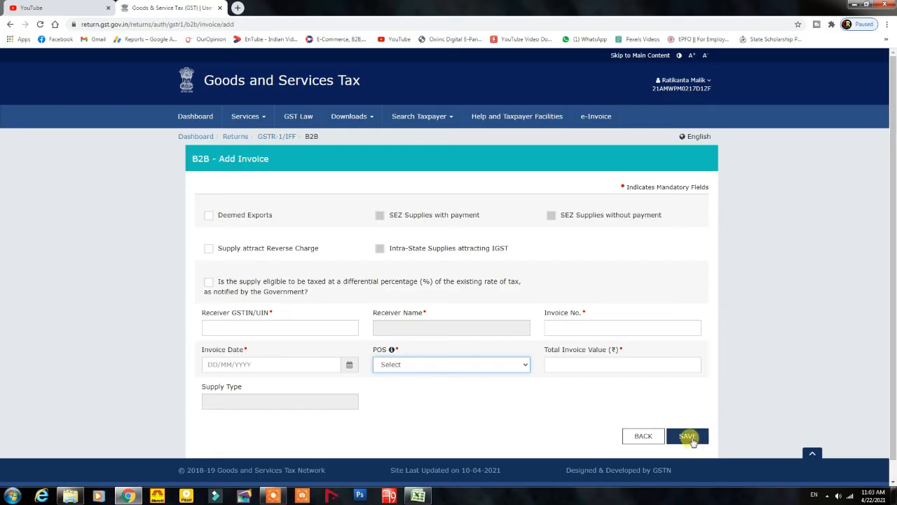
click(272, 137)
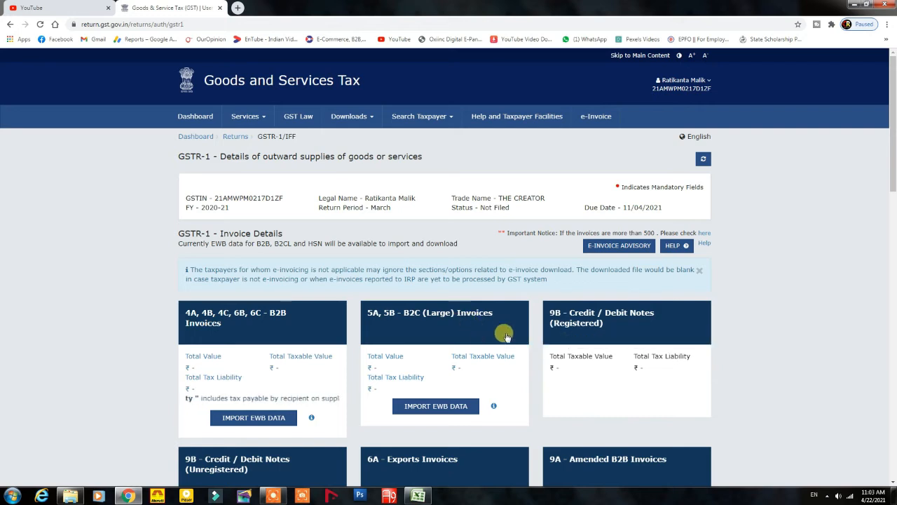
Step: Scroll to GSTR-1 Other Details and open the 7 - B2C (Others) tile
scroll(618, 340, down, 4)
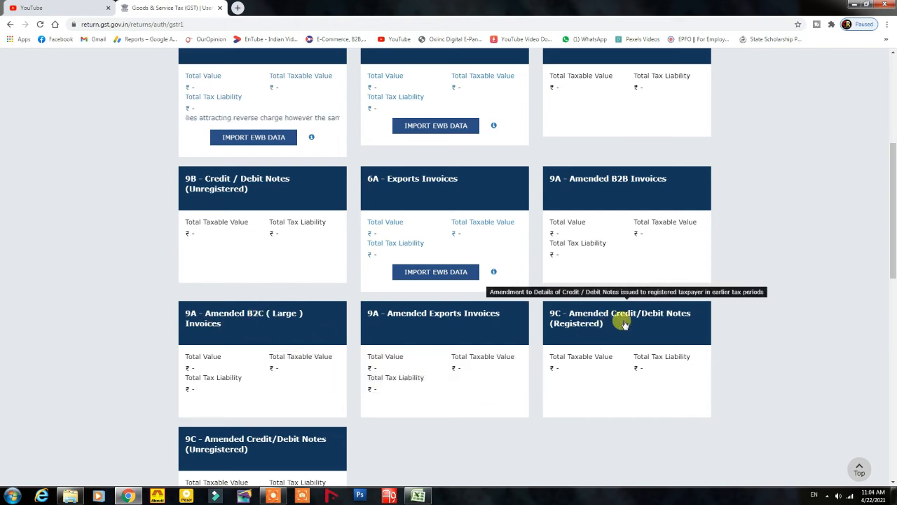
scroll(317, 351, down, 3)
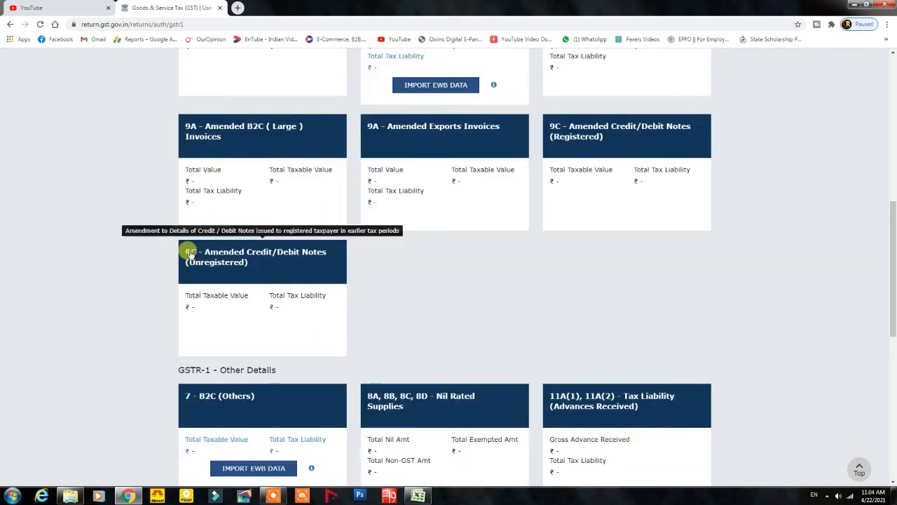
scroll(412, 334, up, 1)
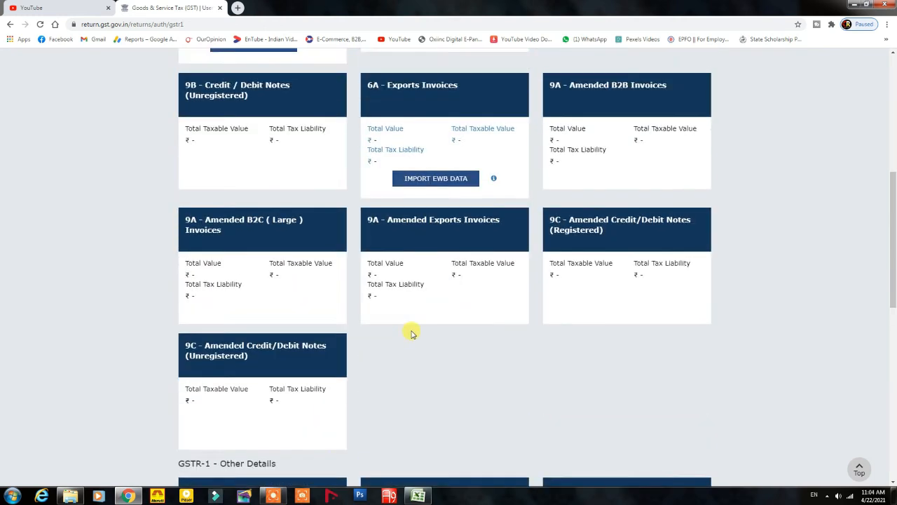
scroll(412, 334, down, 5)
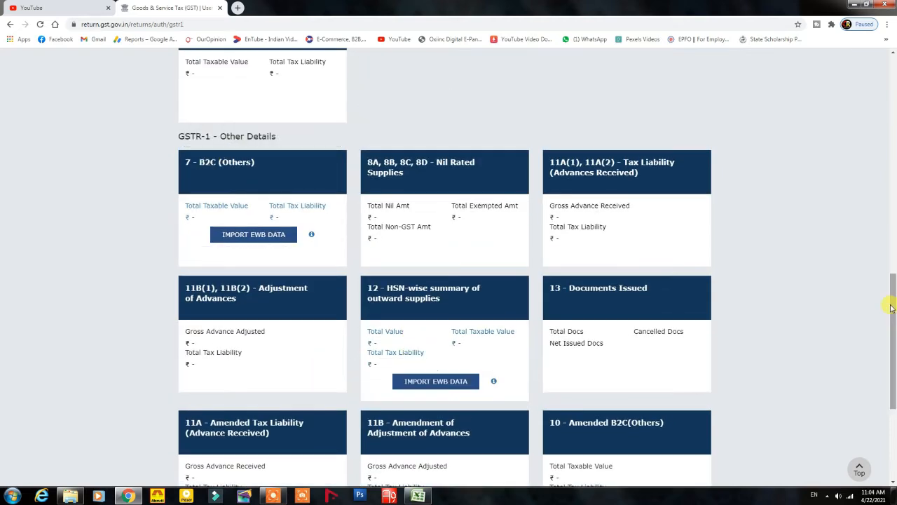
mouse_move(892, 324)
mouse_down()
mouse_move(893, 391)
mouse_move(894, 310)
mouse_up()
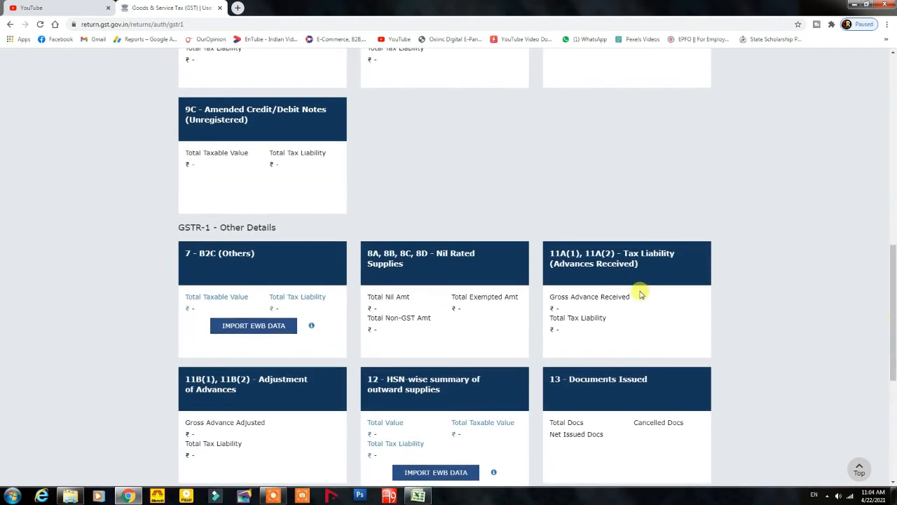
click(236, 266)
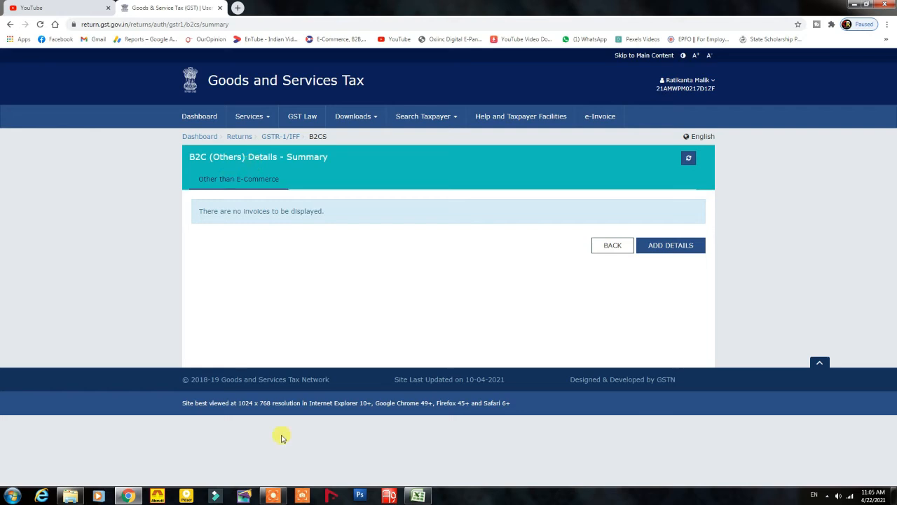
Step: Switch to the March20-21 Excel computation sheet showing the 15281.00 sale total
click(418, 496)
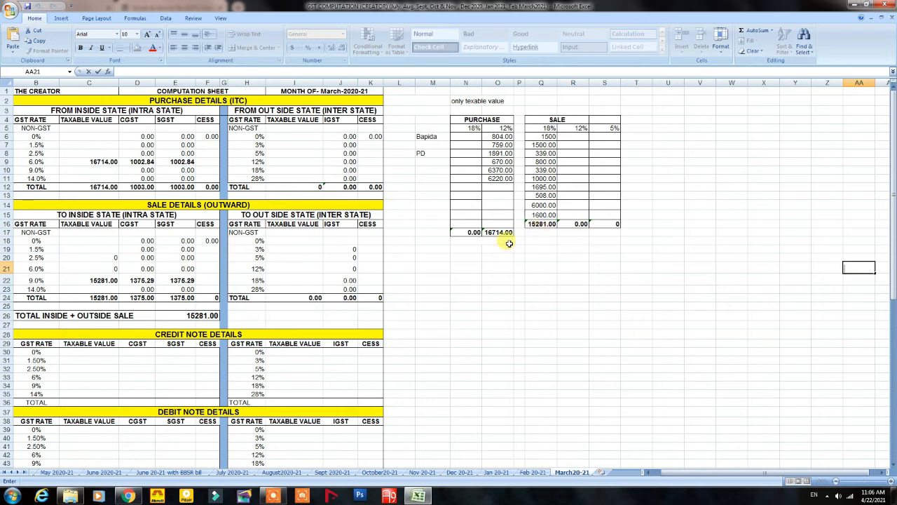
Step: Copy the 15281.00 sale total from cell Q16 and return to the GST portal
click(133, 497)
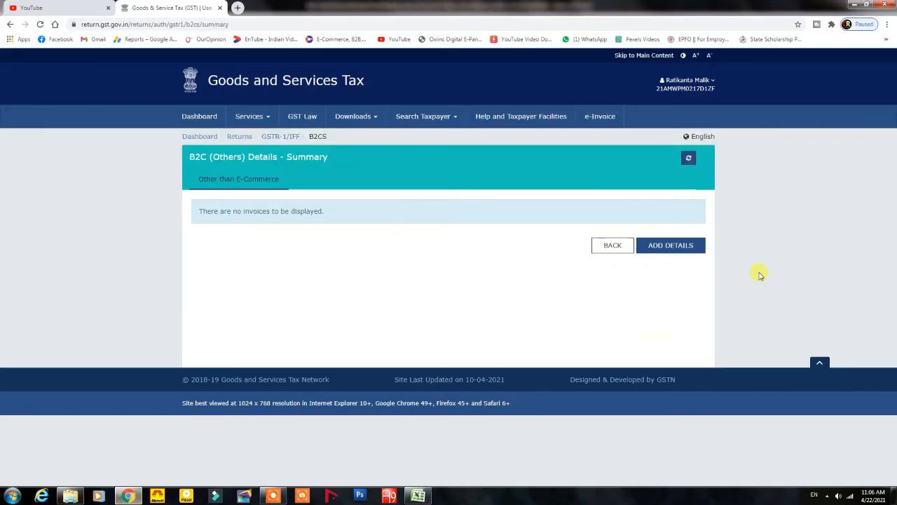
click(421, 493)
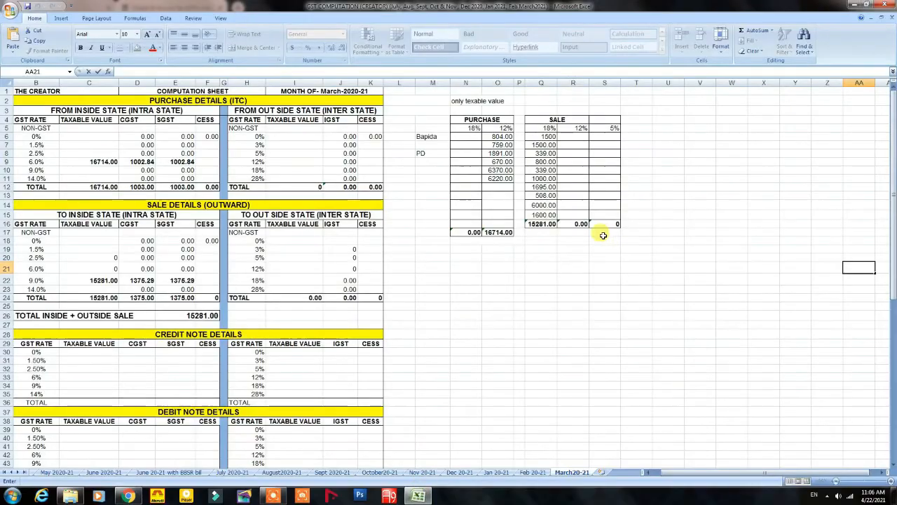
right_click(540, 225)
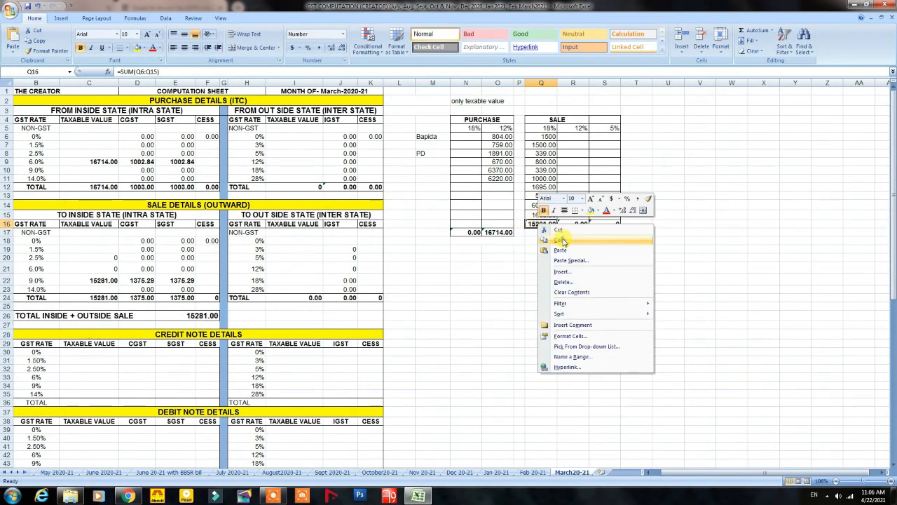
click(560, 239)
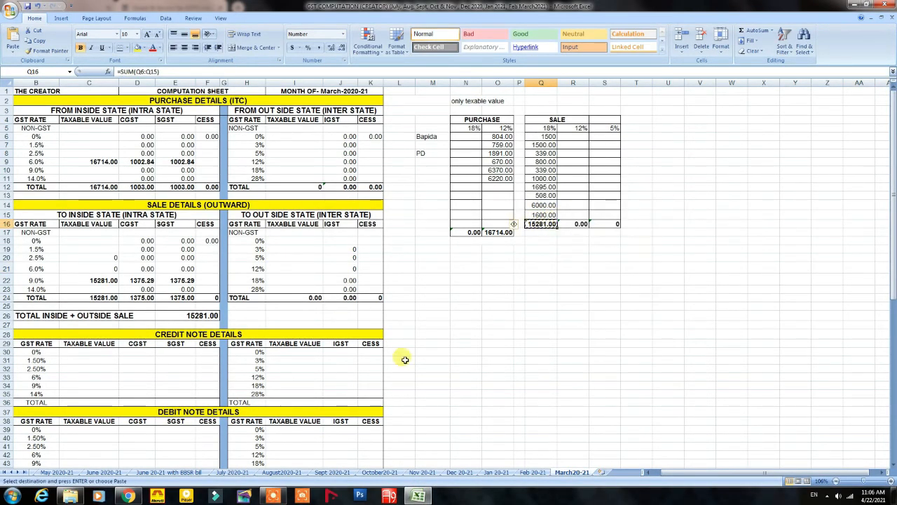
click(129, 496)
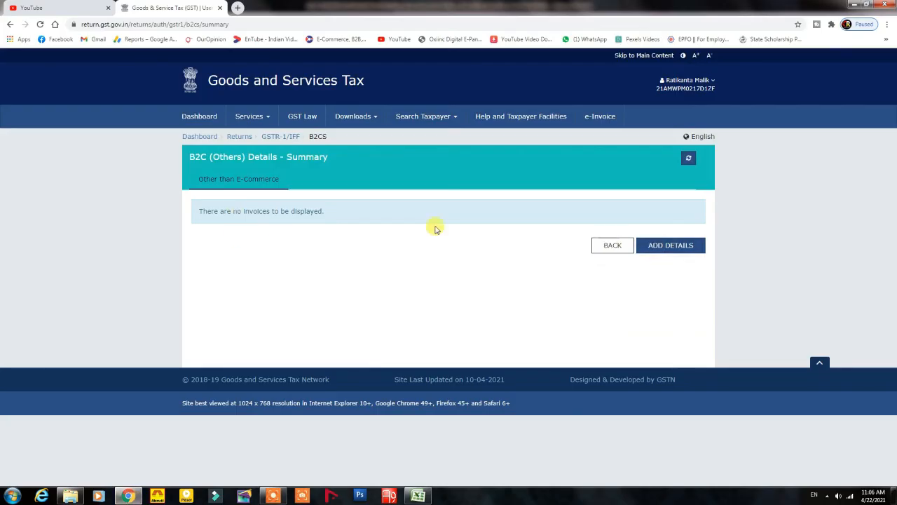
Step: Add a new B2C (Others) entry with place of supply 21-Odisha
click(670, 246)
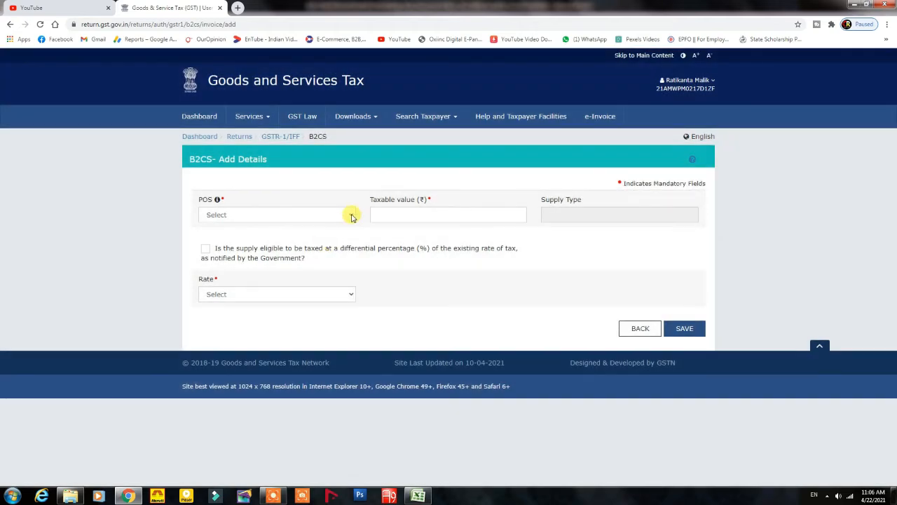
click(352, 217)
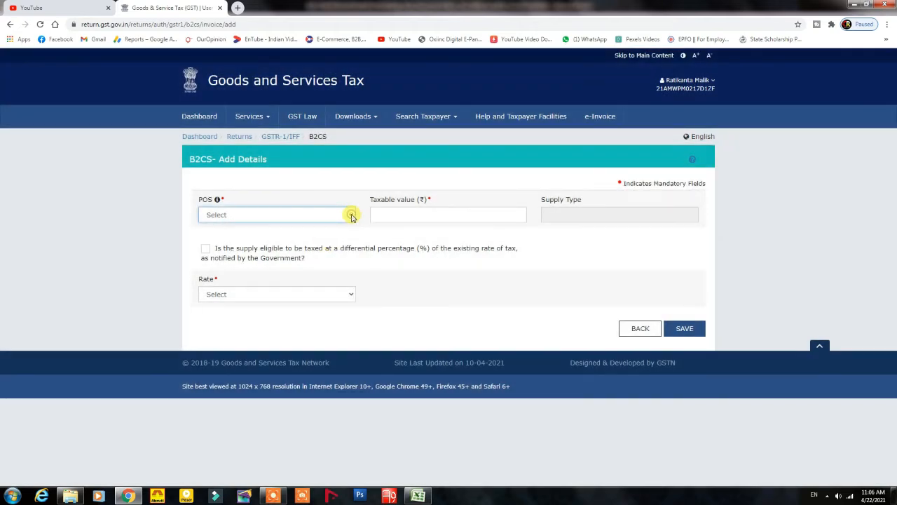
click(351, 216)
click(350, 218)
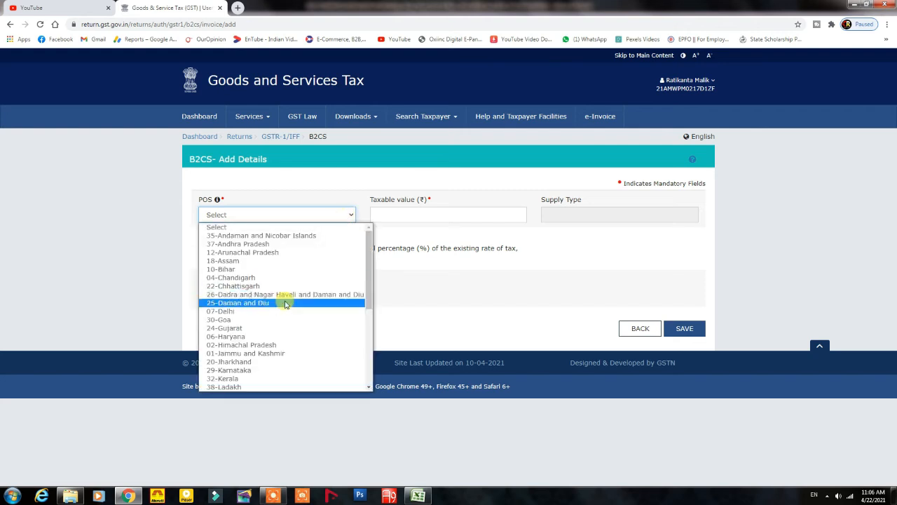
scroll(284, 303, down, 2)
scroll(267, 304, down, 1)
click(240, 304)
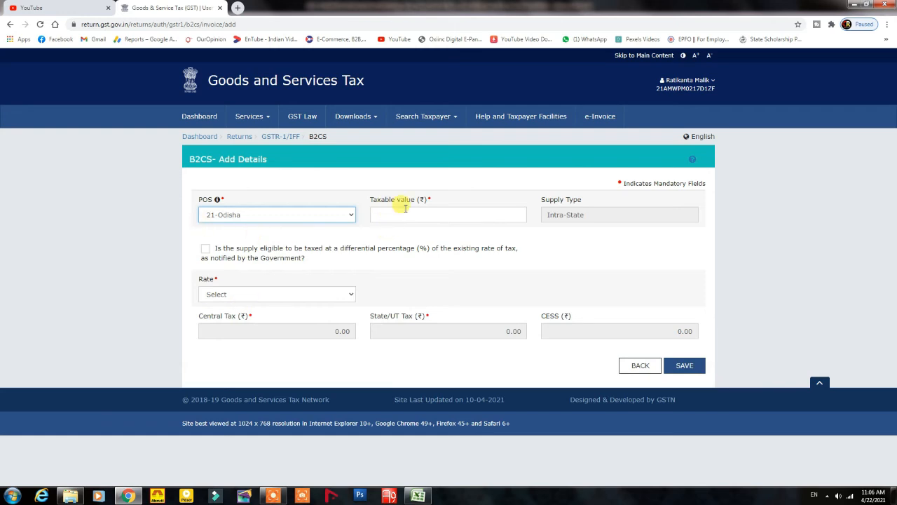
Step: Enter the taxable value 15,281.00, checking it against the Excel sheet
click(417, 495)
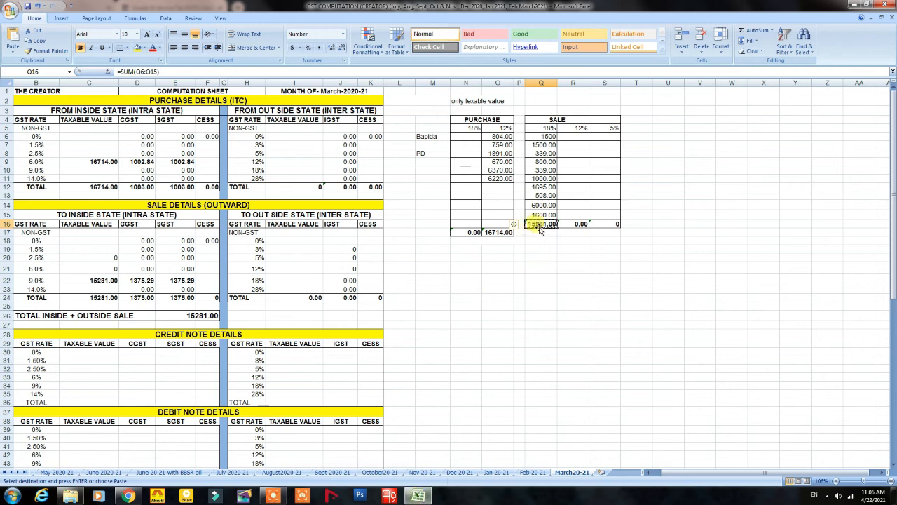
click(130, 497)
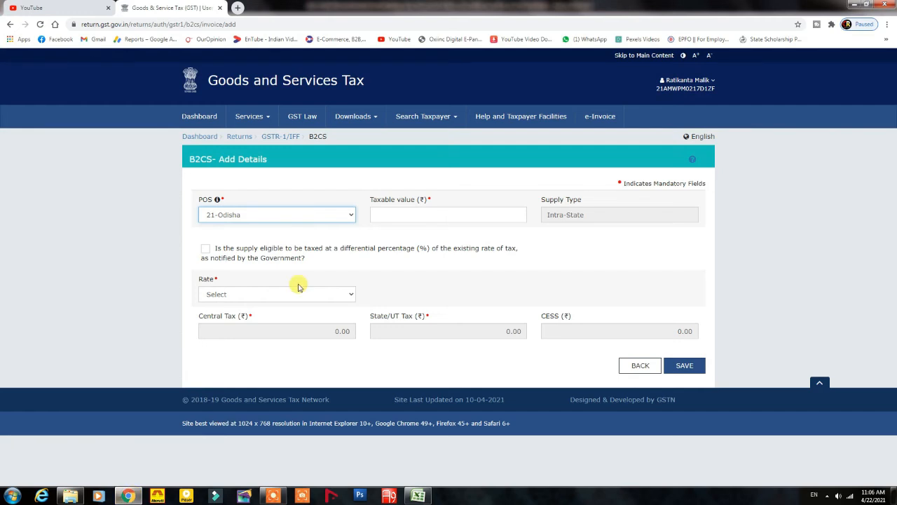
click(389, 213)
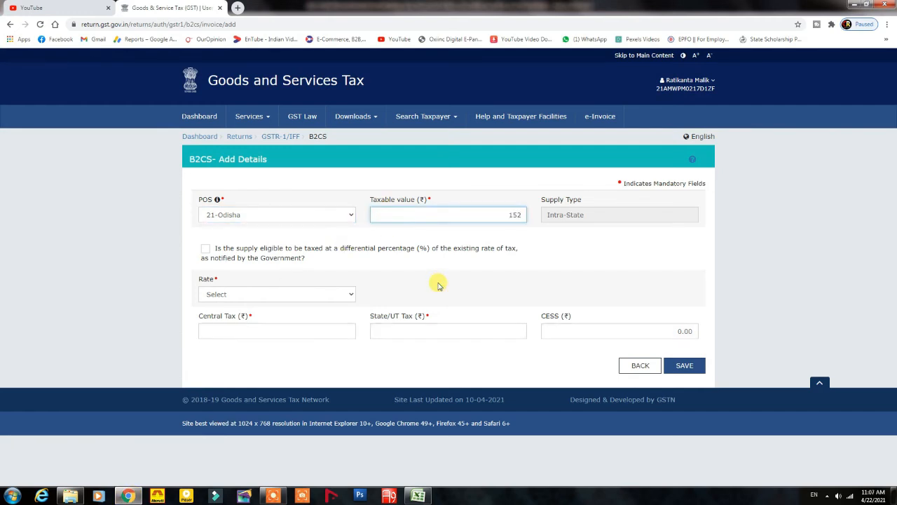
click(591, 215)
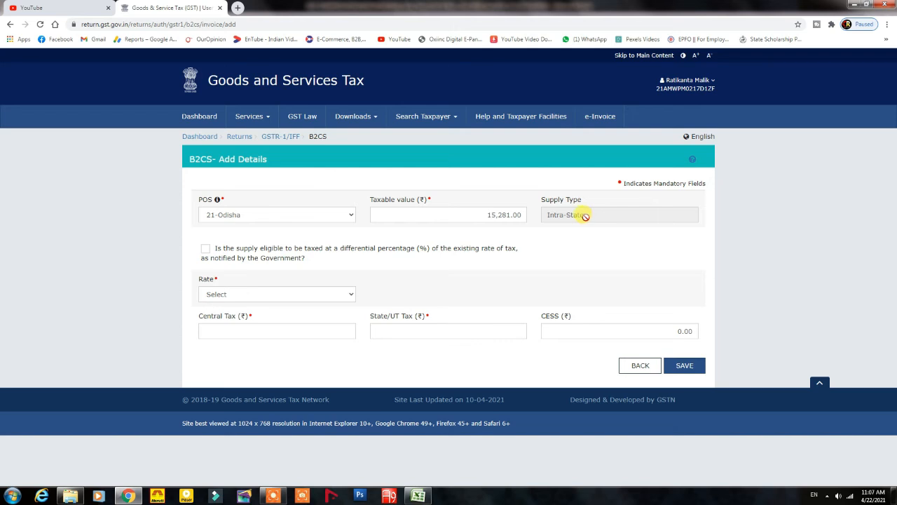
click(417, 496)
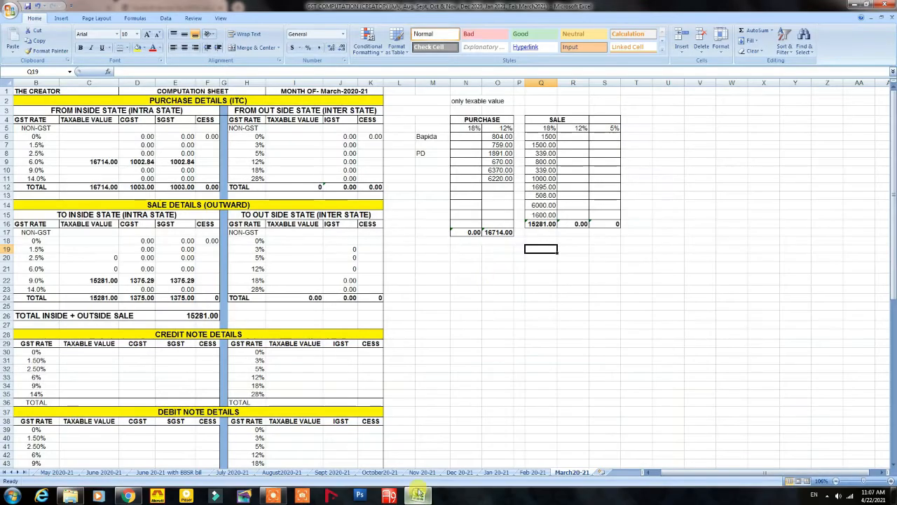
click(124, 496)
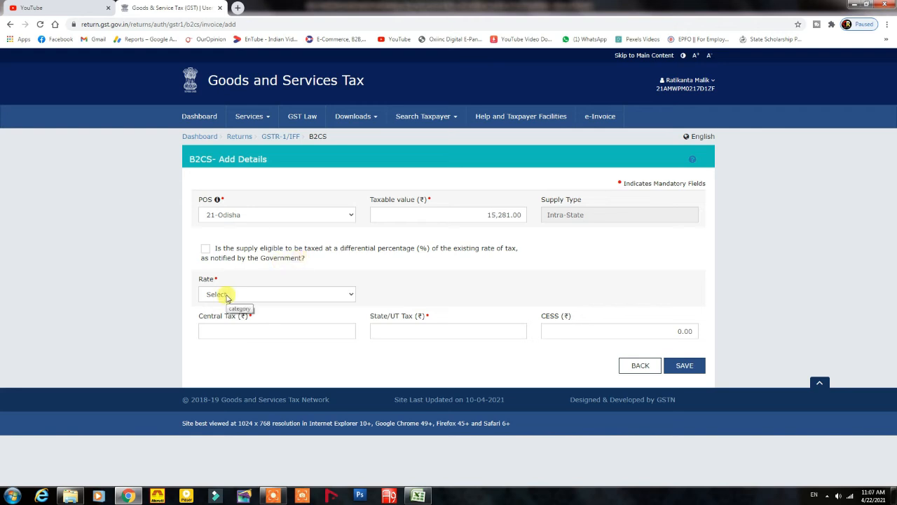
Step: Set the tax rate of the Odisha B2C entry to 18%
click(350, 297)
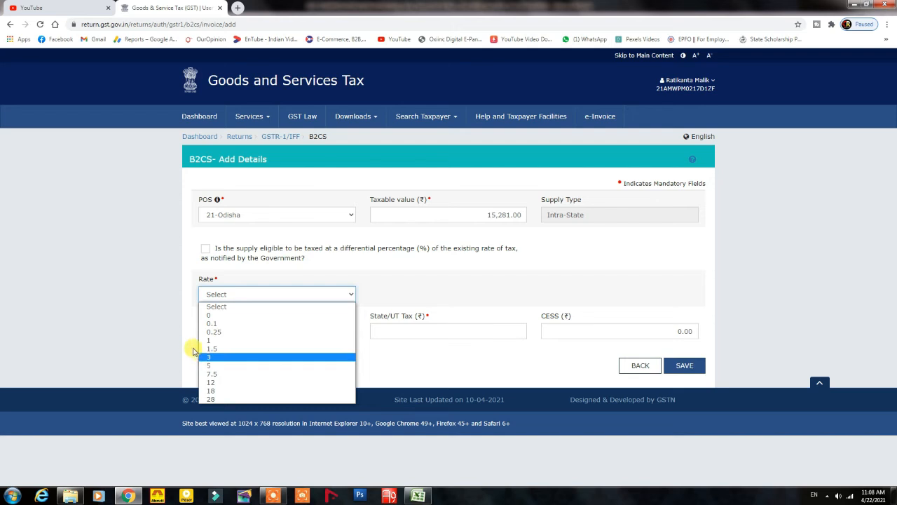
click(345, 281)
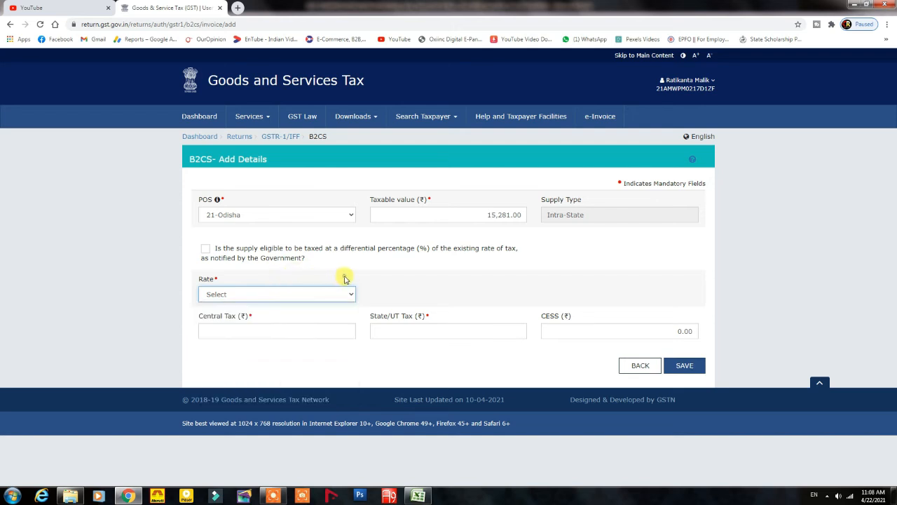
click(299, 295)
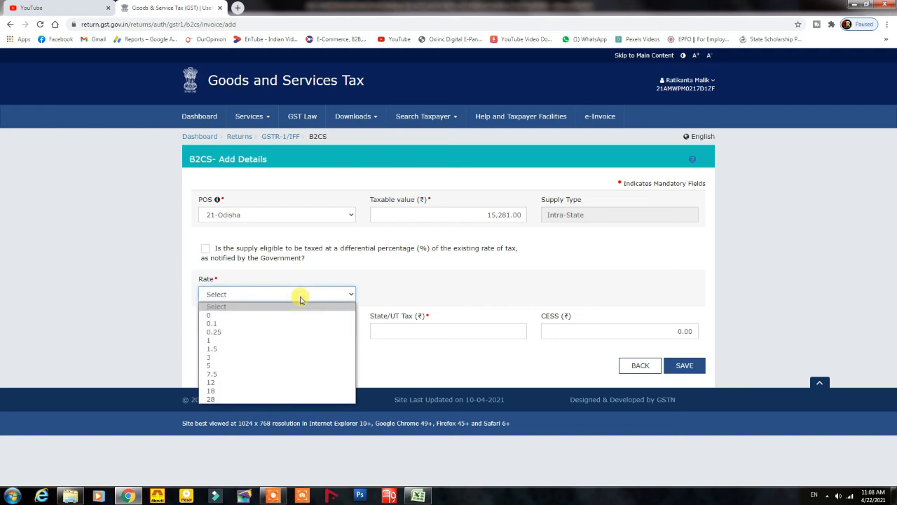
click(221, 392)
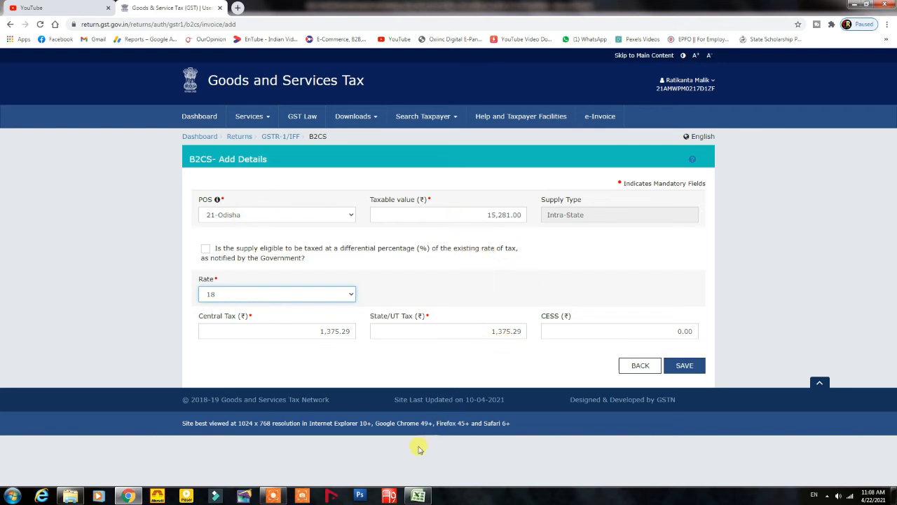
Step: Cross-check the figures in Excel and save the B2C (Others) entry
click(418, 495)
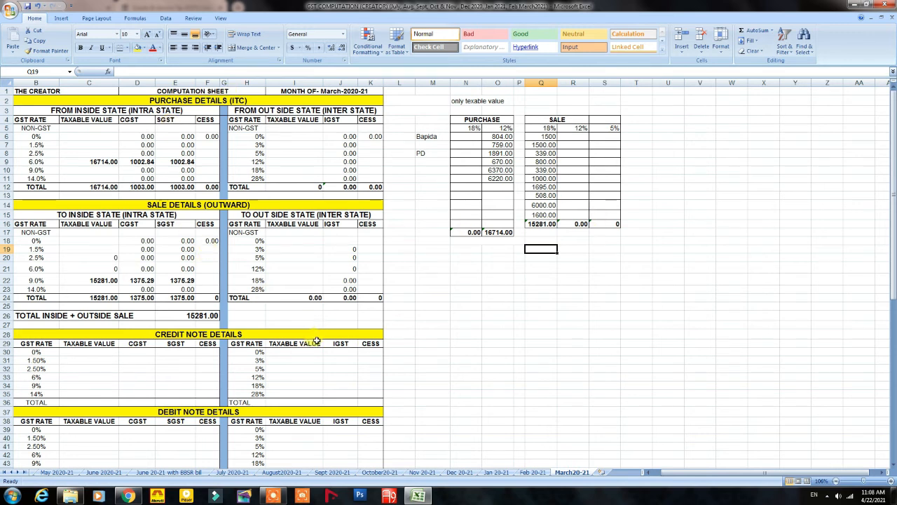
click(128, 495)
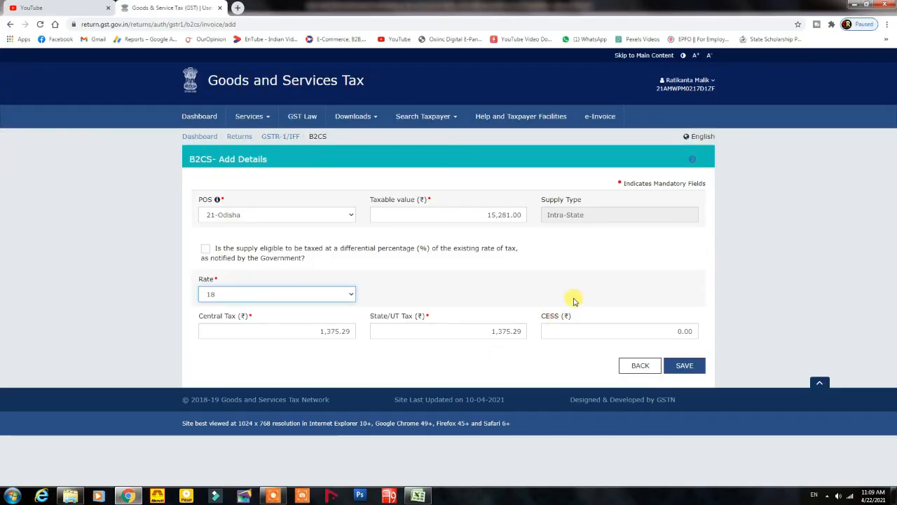
click(684, 365)
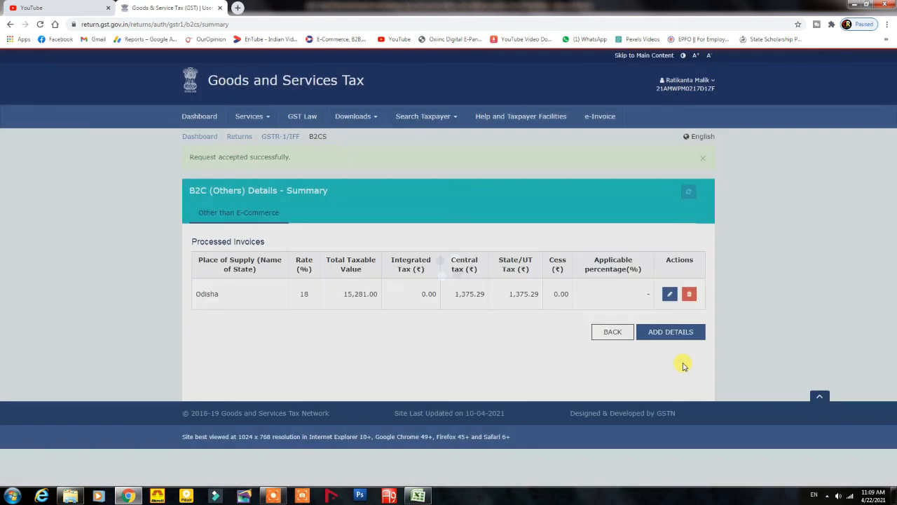
click(670, 294)
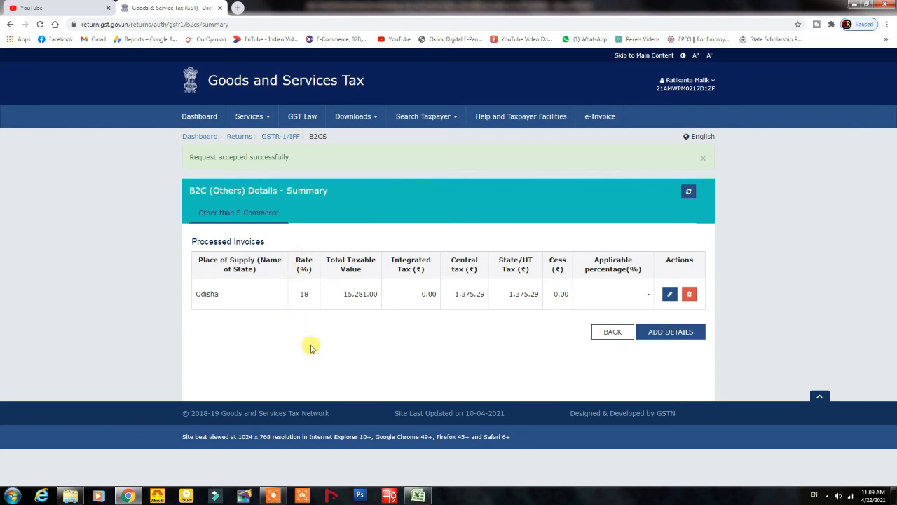
Step: Return to the GSTR-1 overview and check B2C (Others) shows 15,281.00 taxable and 2,750.58 tax
click(613, 334)
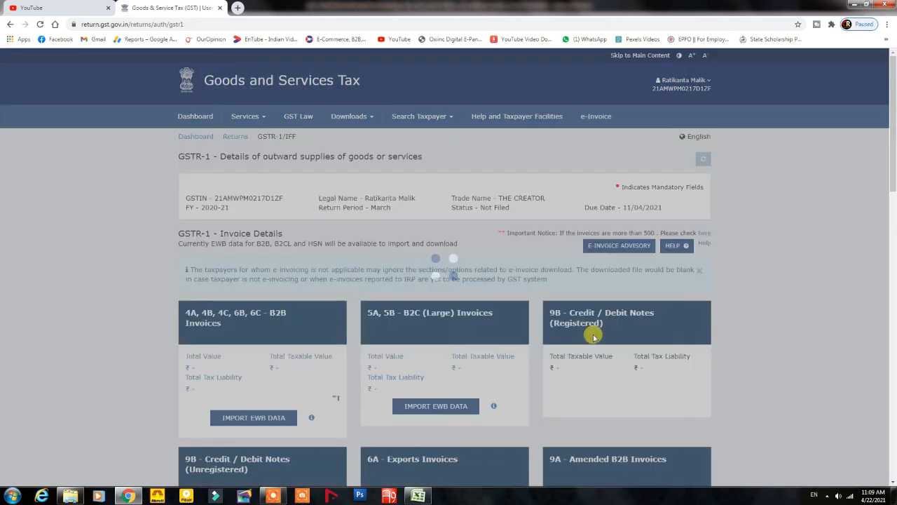
scroll(370, 362, down, 1)
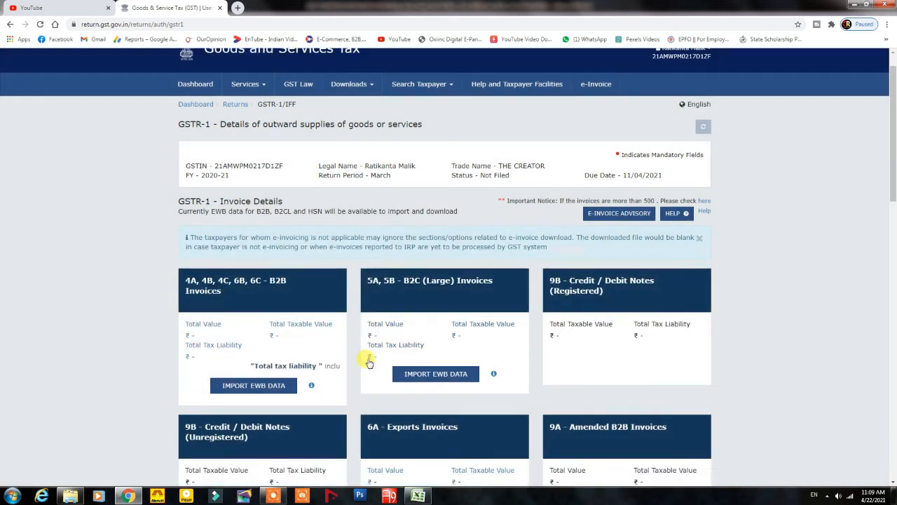
drag(890, 203, 890, 304)
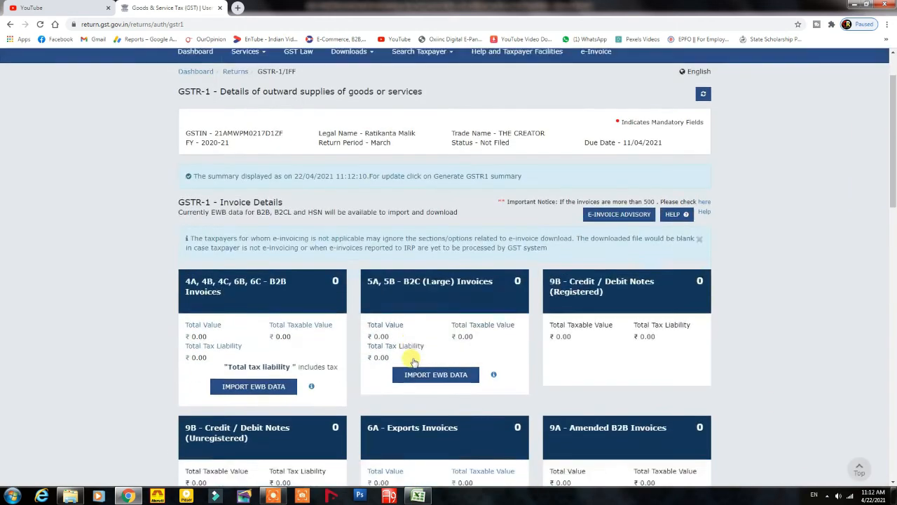
scroll(415, 361, down, 3)
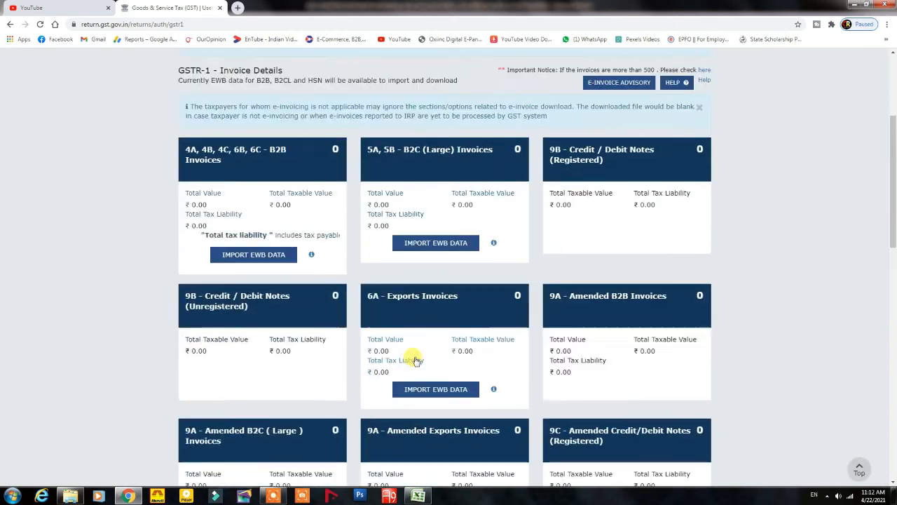
scroll(415, 361, up, 3)
scroll(417, 359, down, 5)
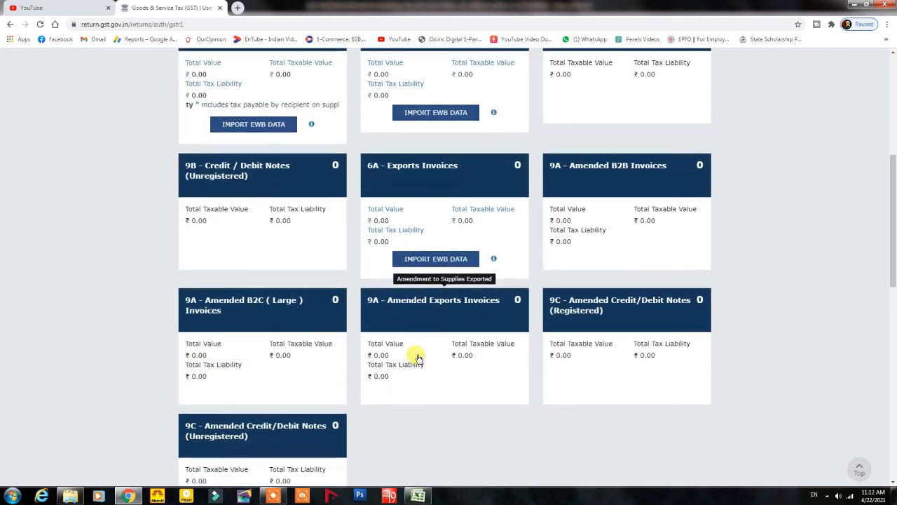
scroll(417, 359, down, 5)
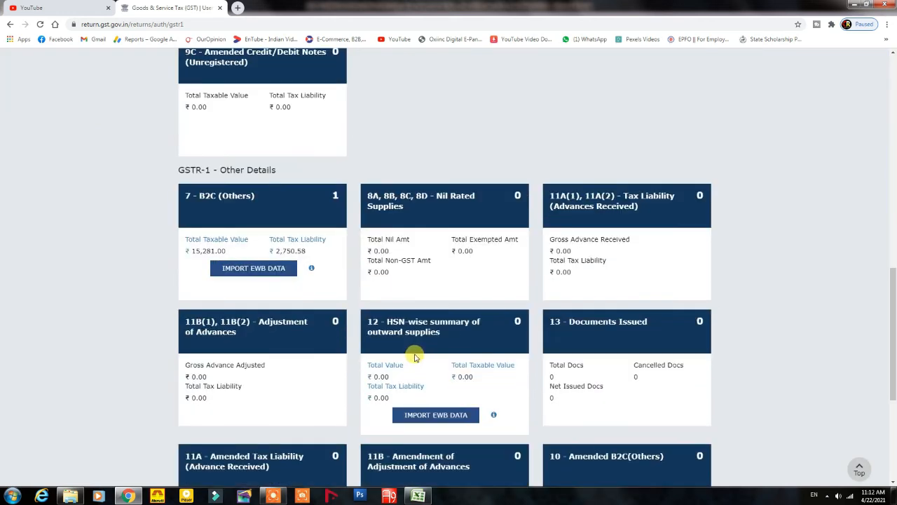
mouse_move(201, 203)
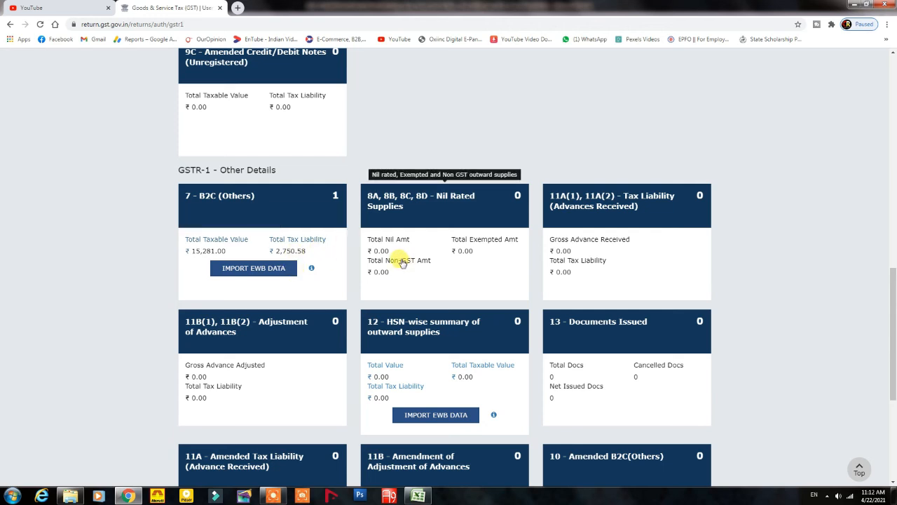
scroll(396, 260, down, 3)
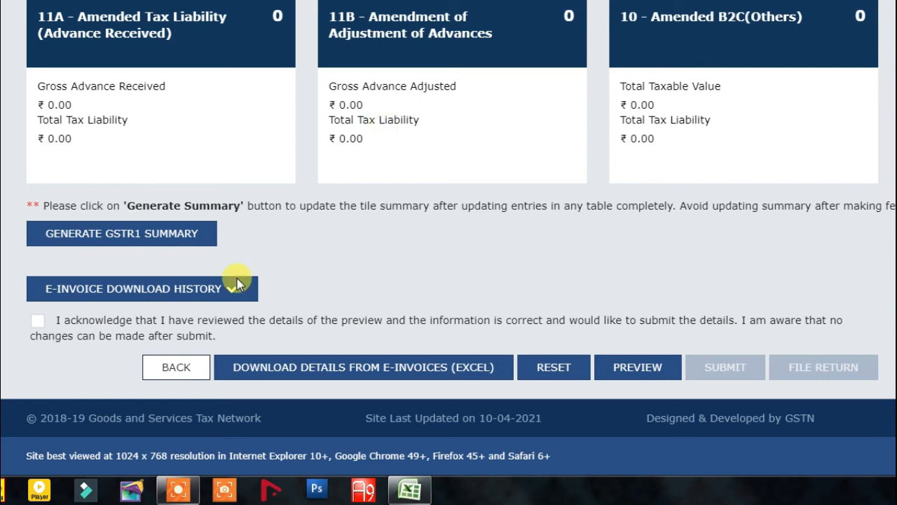
Step: Acknowledge the reviewed GSTR-1 details and download the preview PDF
click(38, 321)
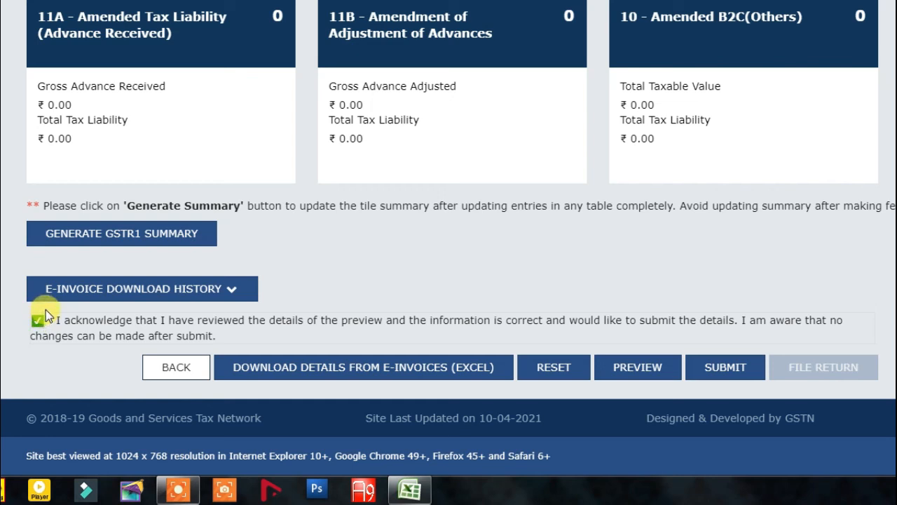
click(646, 372)
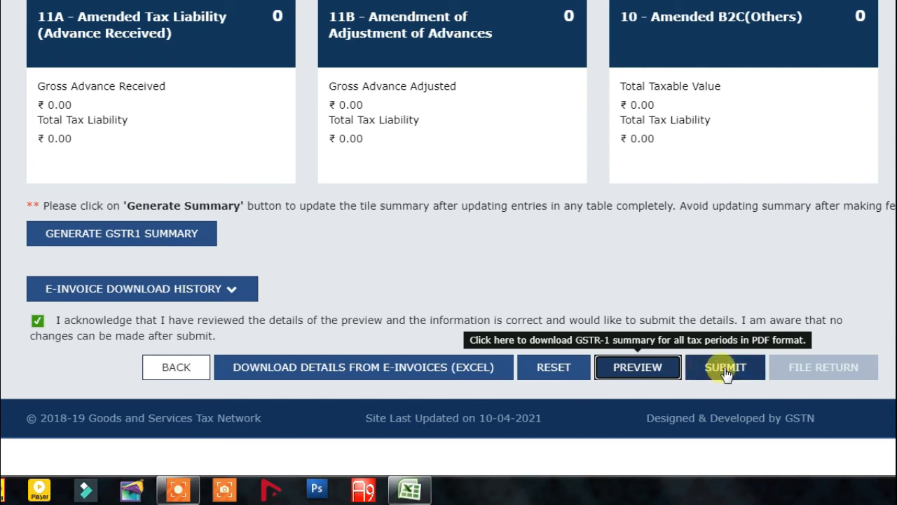
scroll(449, 220, up, 9)
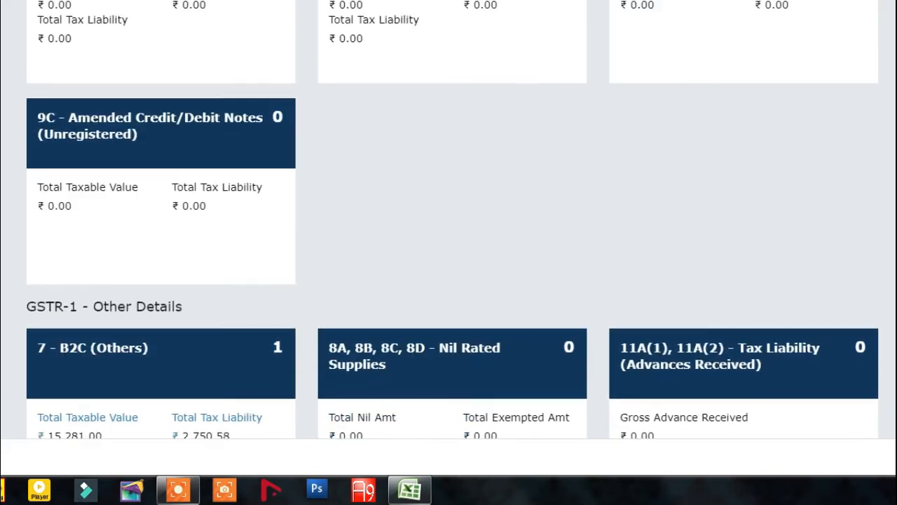
scroll(448, 220, up, 8)
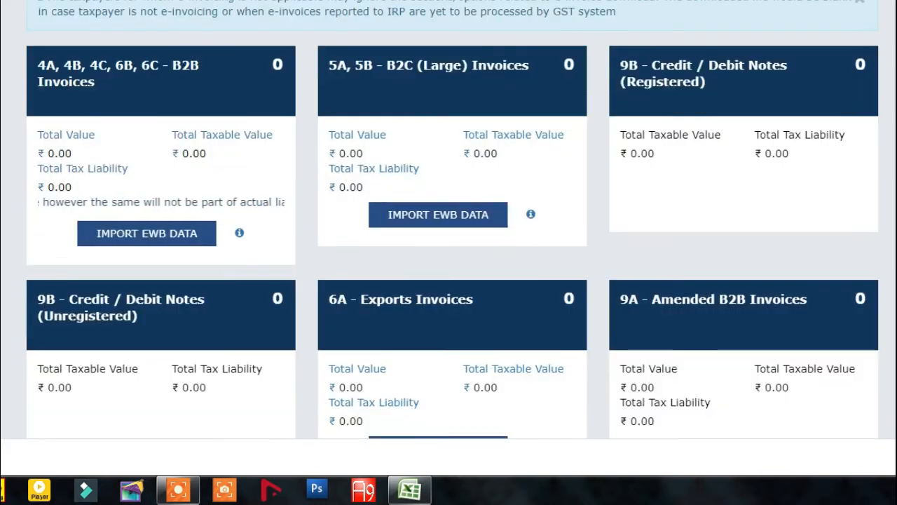
scroll(448, 220, down, 4)
scroll(714, 252, down, 3)
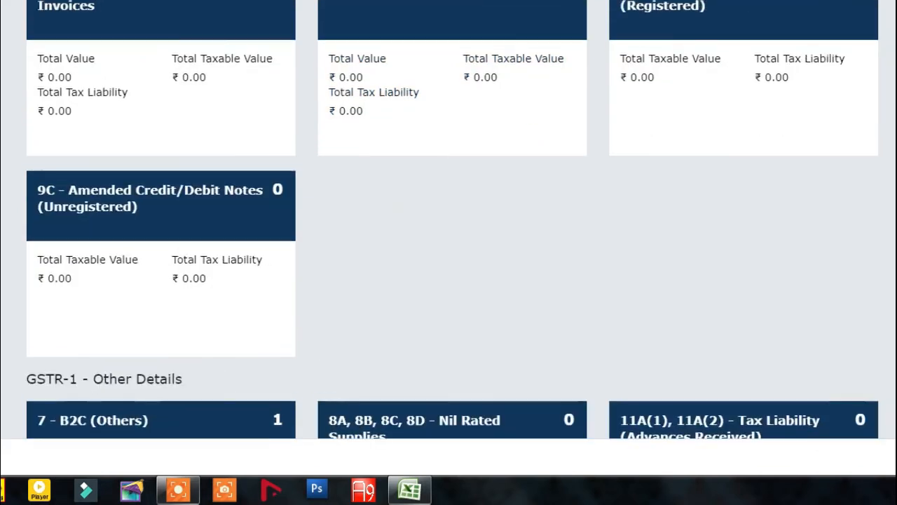
Step: Submit the GSTR-1 return to bring up the submission confirmation
scroll(290, 216, up, 3)
scroll(212, 202, up, 3)
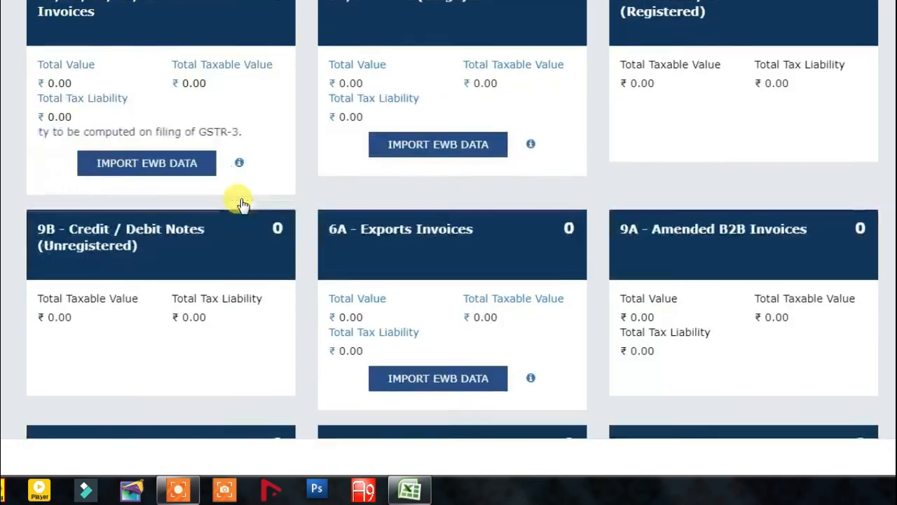
scroll(200, 417, down, 8)
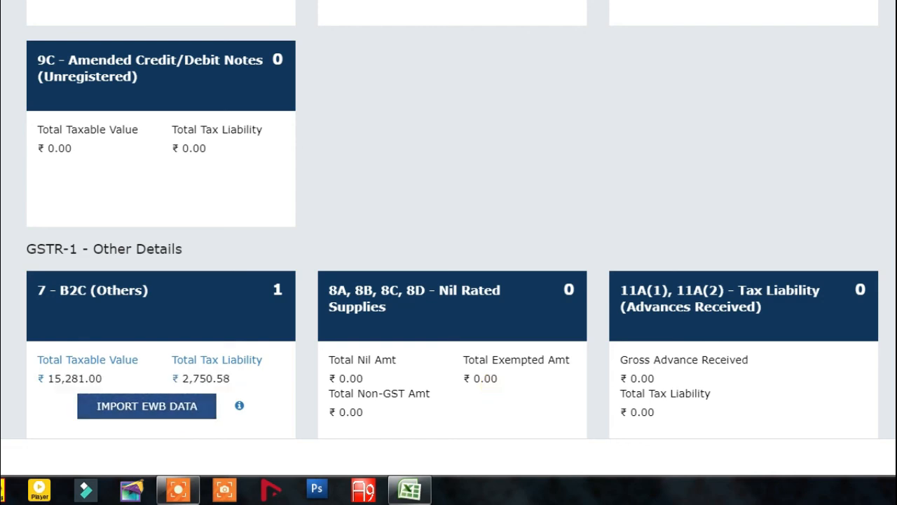
scroll(448, 245, down, 5)
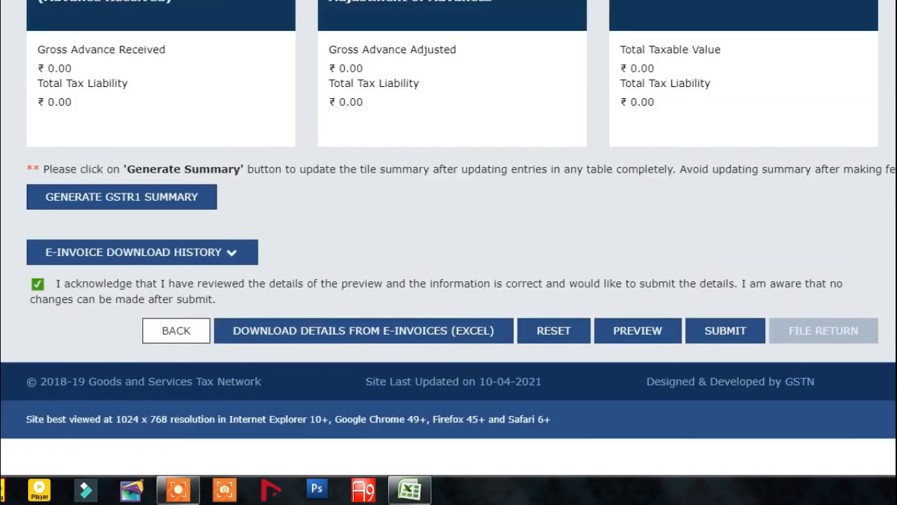
click(722, 330)
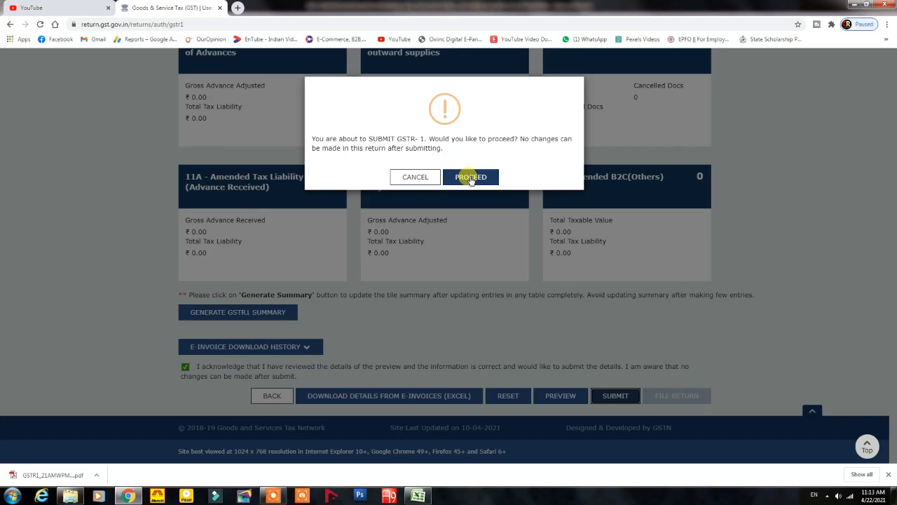
Step: Confirm submission, affirm the declaration, choose the taxpayer as signatory, and file with EVC
click(471, 178)
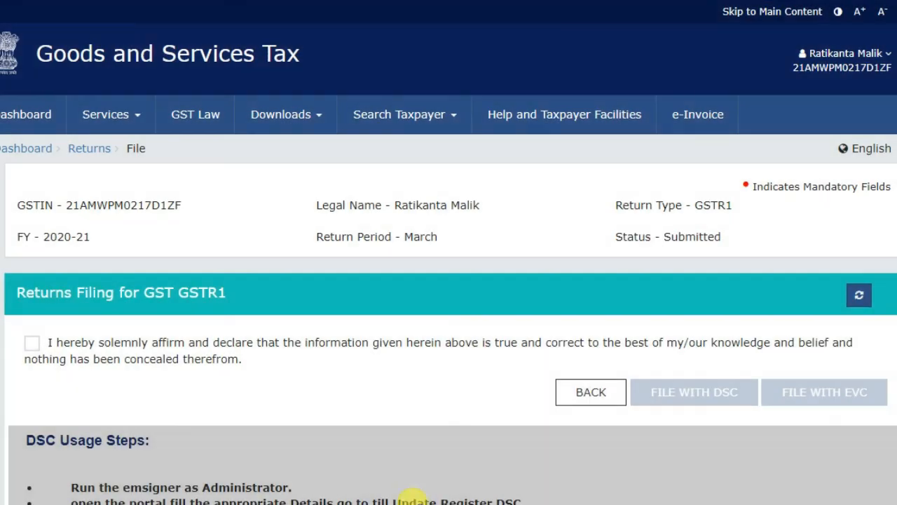
click(32, 343)
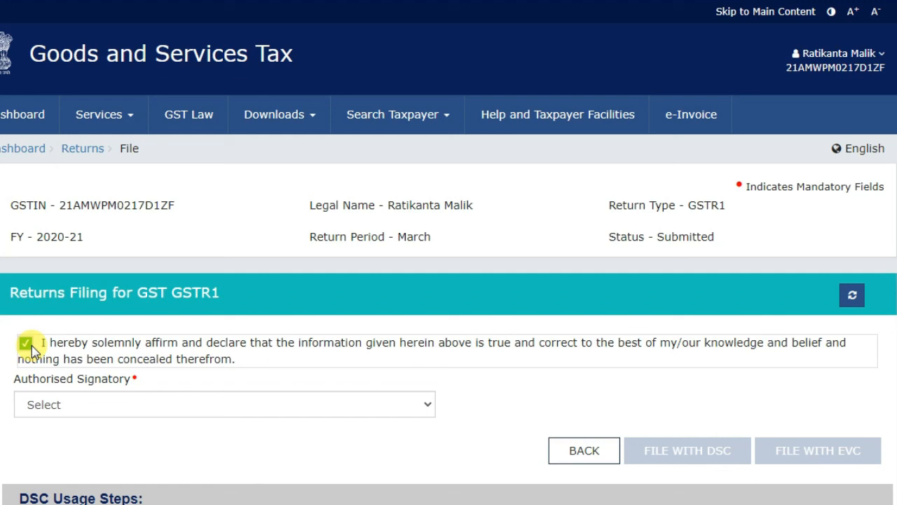
click(426, 408)
click(203, 440)
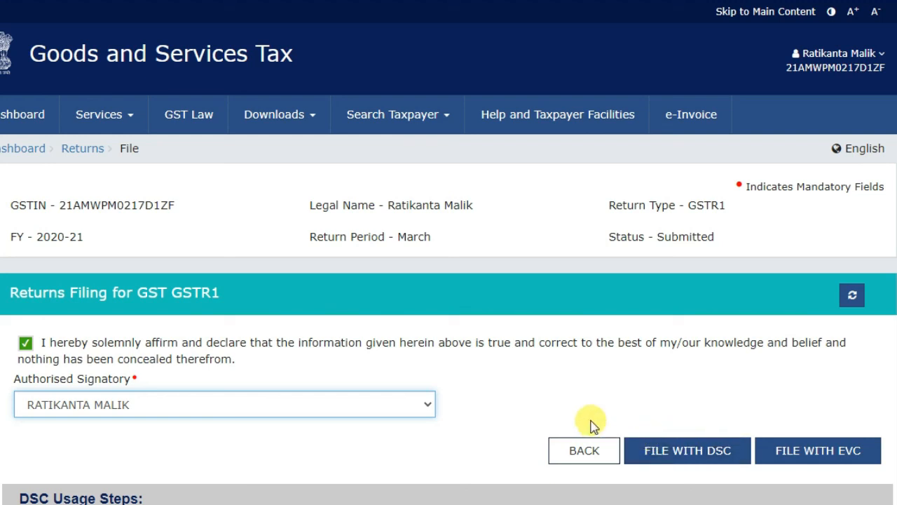
click(816, 455)
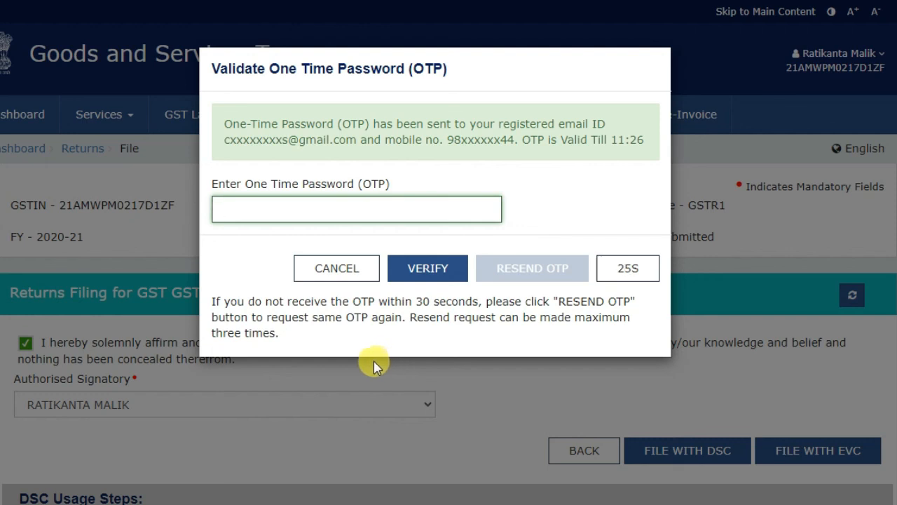
Step: Enter the received one-time password and verify it to file the March 2020-21 GSTR-1
text(1)
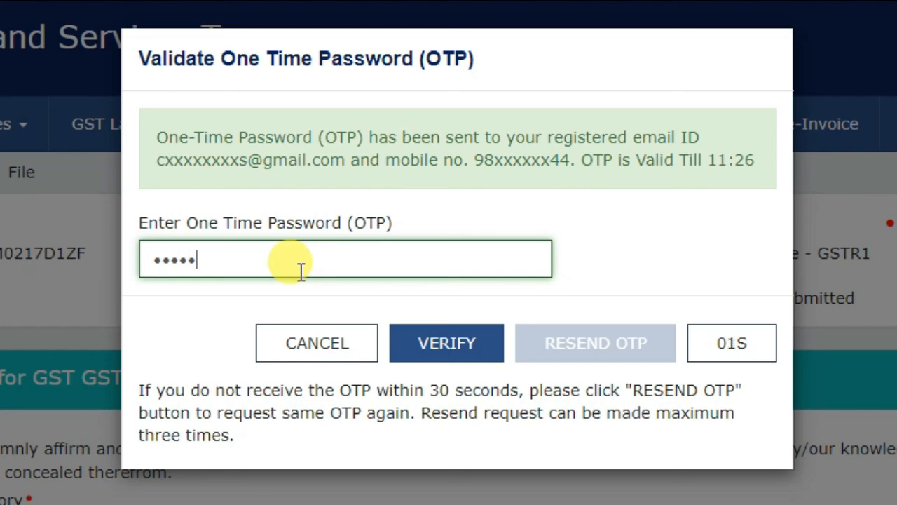
text(1)
click(449, 342)
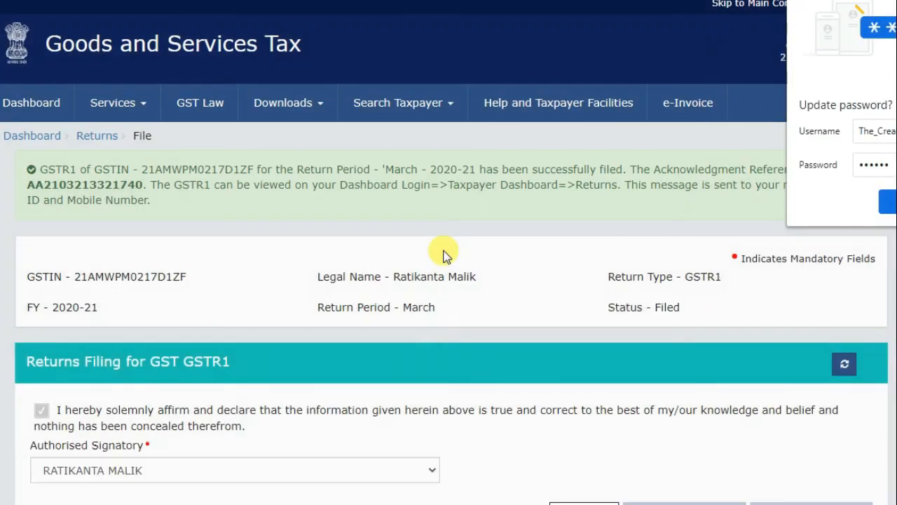